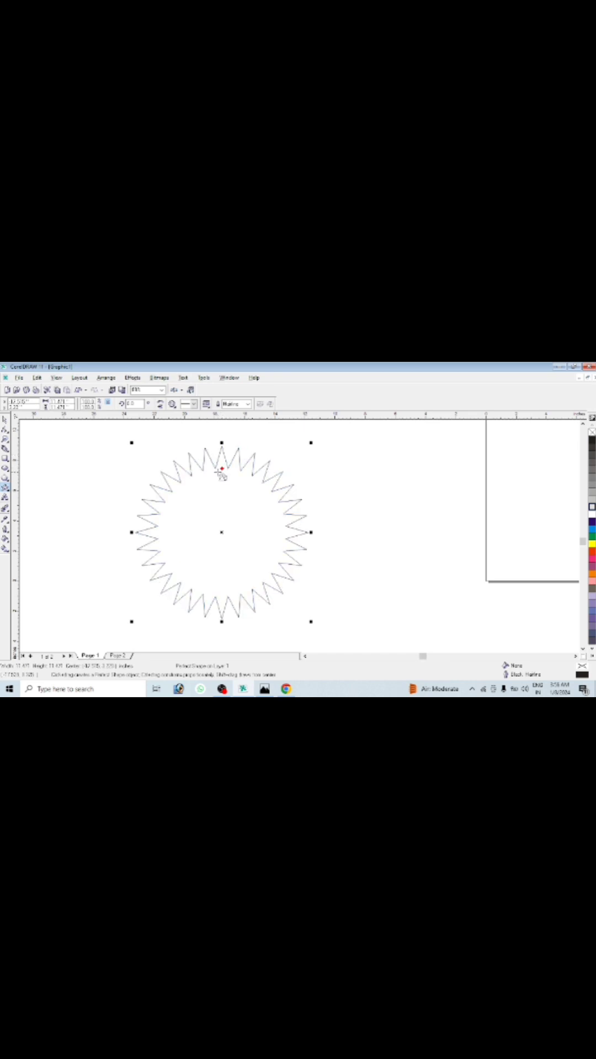
# Fill the starburst with dark blue and draw a circle over it, slightly smaller than its spiked outline.
pyautogui.click(592, 523)
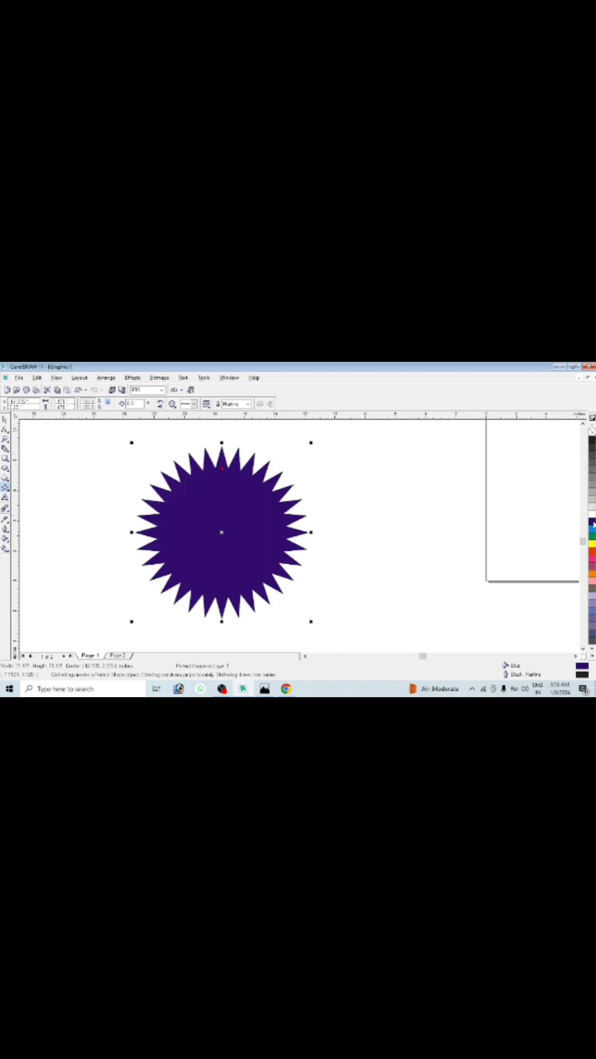
pyautogui.click(5, 468)
pyautogui.moveTo(170, 491); pyautogui.dragTo(301, 624)
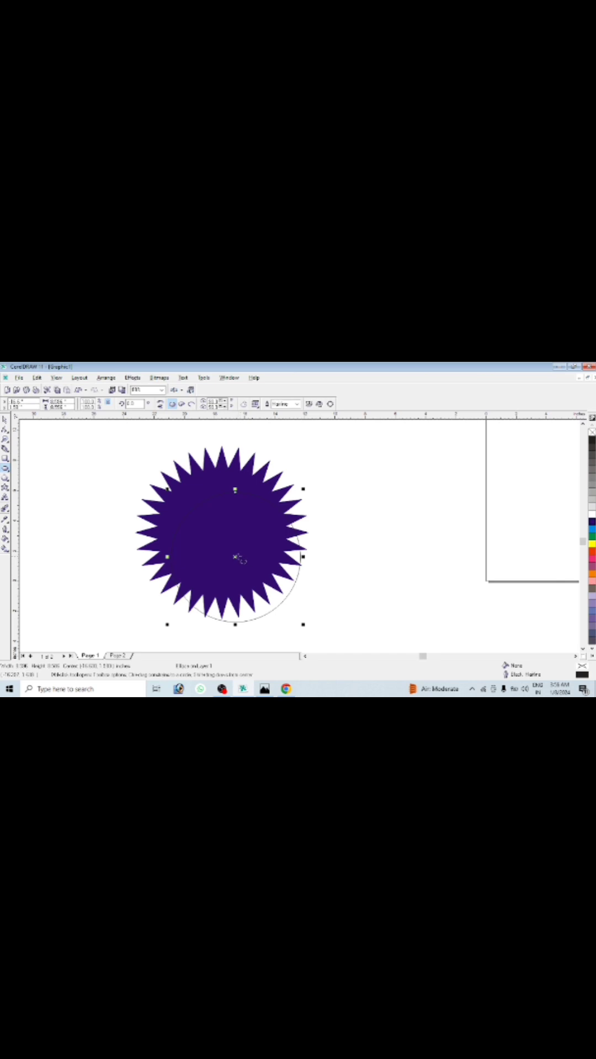
pyautogui.moveTo(238, 558); pyautogui.dragTo(226, 526)
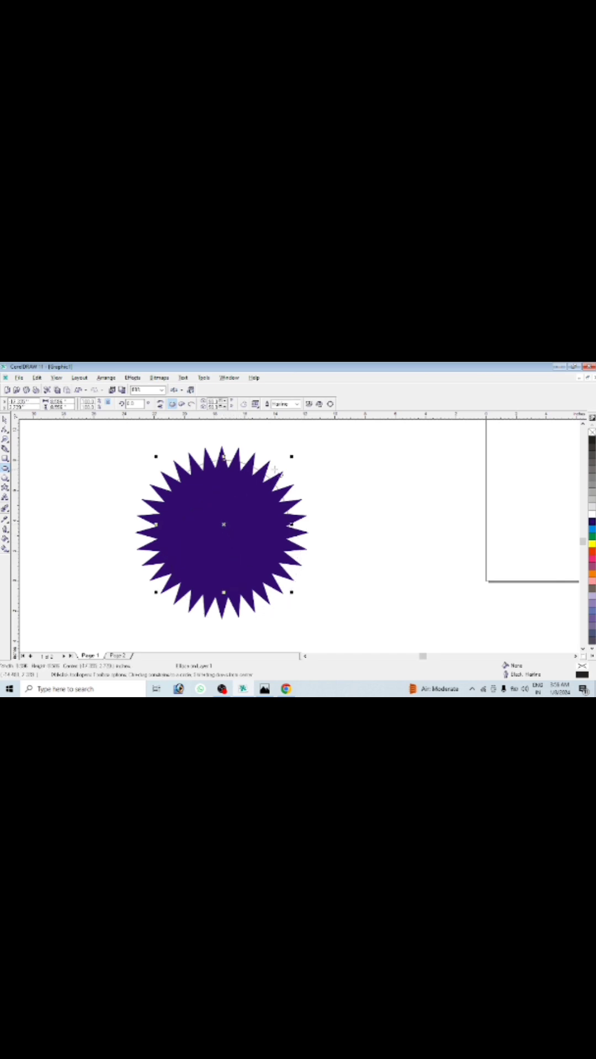
pyautogui.moveTo(292, 457); pyautogui.dragTo(286, 461)
pyautogui.press('space')
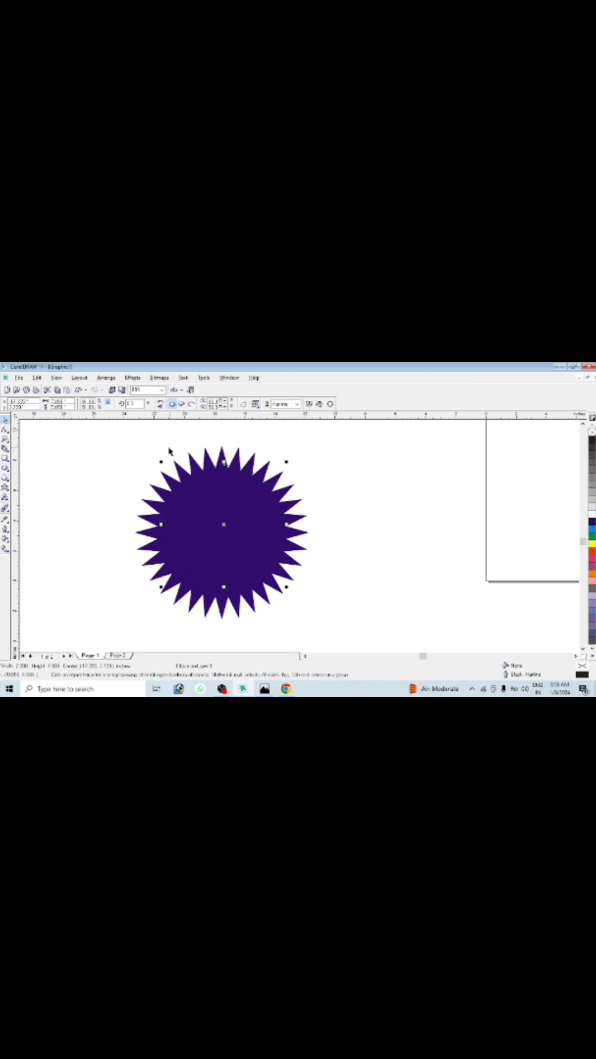
# Align the circle and the starburst on a common centre and enlarge the circle slightly about its centre.
pyautogui.moveTo(137, 433); pyautogui.dragTo(380, 649)
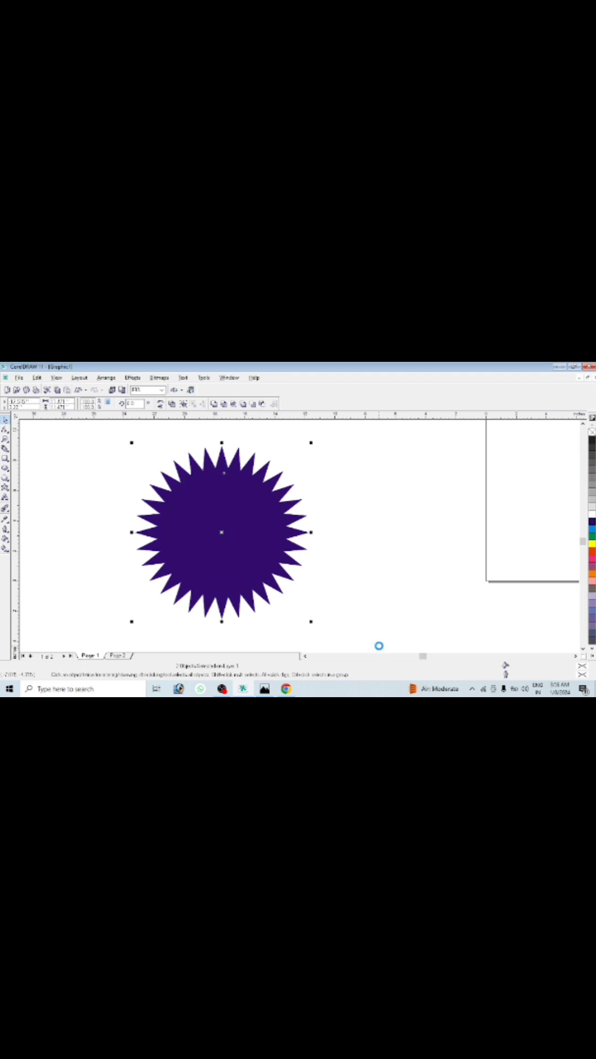
pyautogui.click(313, 519)
pyautogui.click(269, 507)
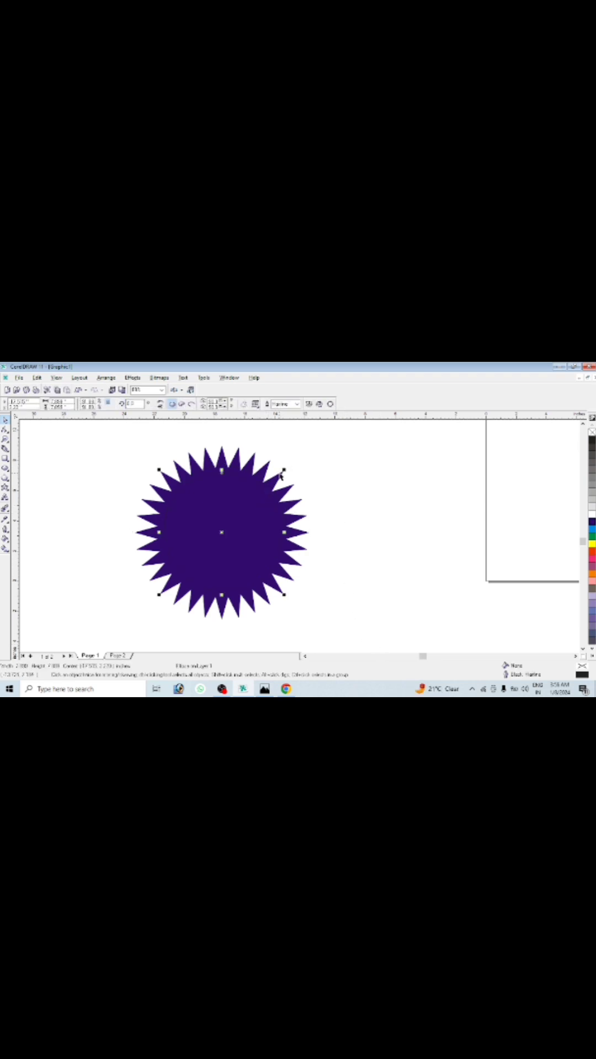
pyautogui.moveTo(284, 470); pyautogui.dragTo(288, 467)
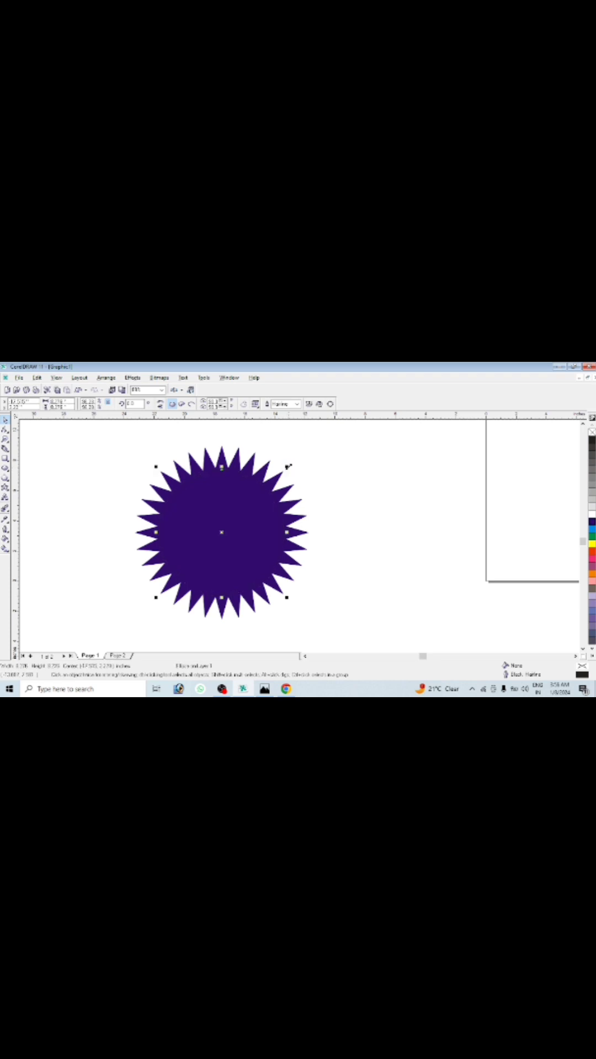
# Duplicate the circle, shrink the copy, and duplicate it twice more to get progressively smaller circles.
pyautogui.click(37, 377)
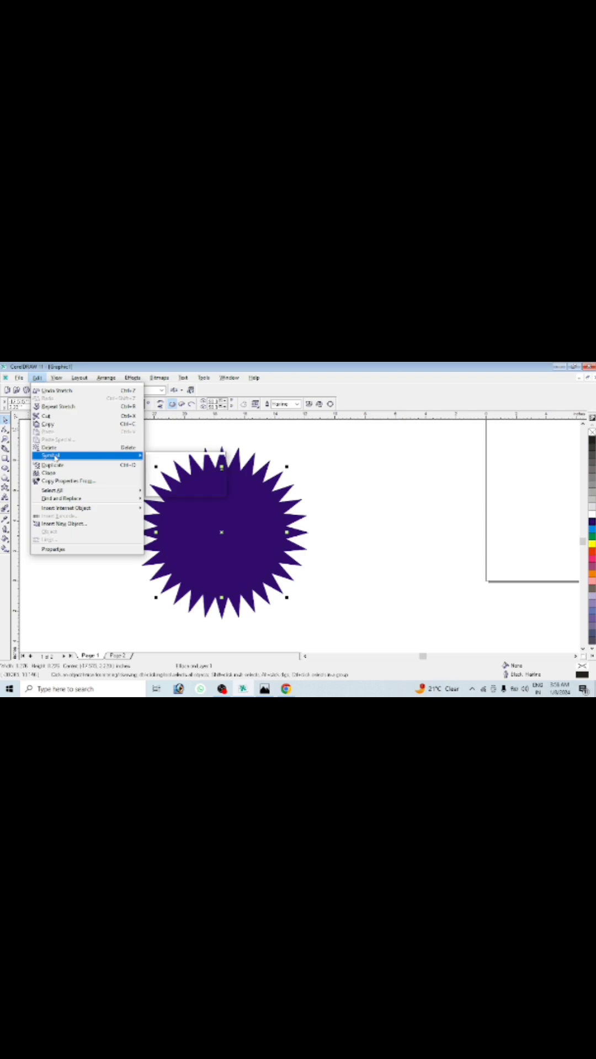
pyautogui.click(62, 466)
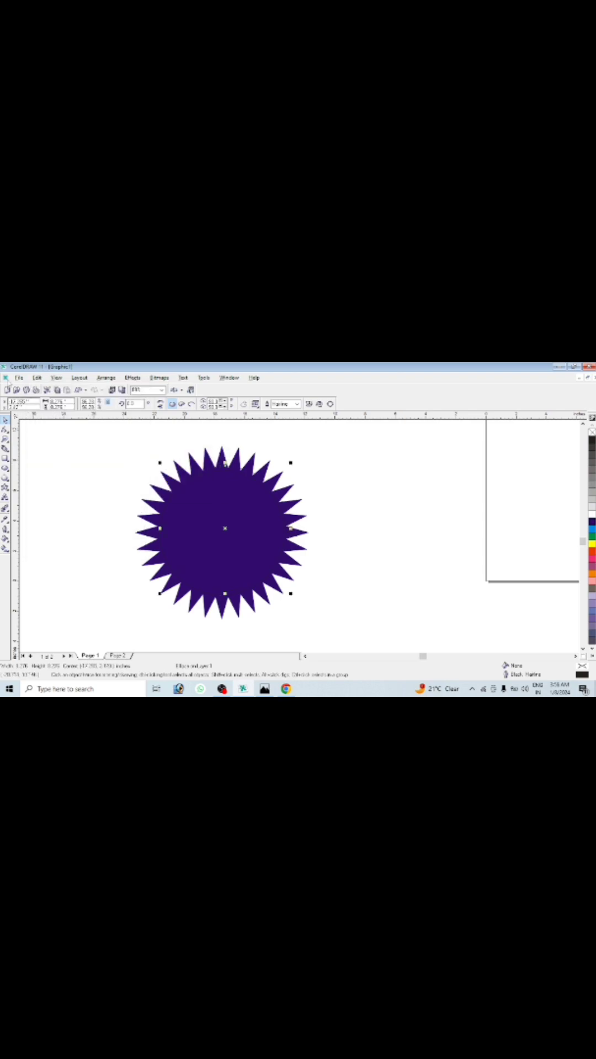
pyautogui.moveTo(291, 464); pyautogui.dragTo(279, 473)
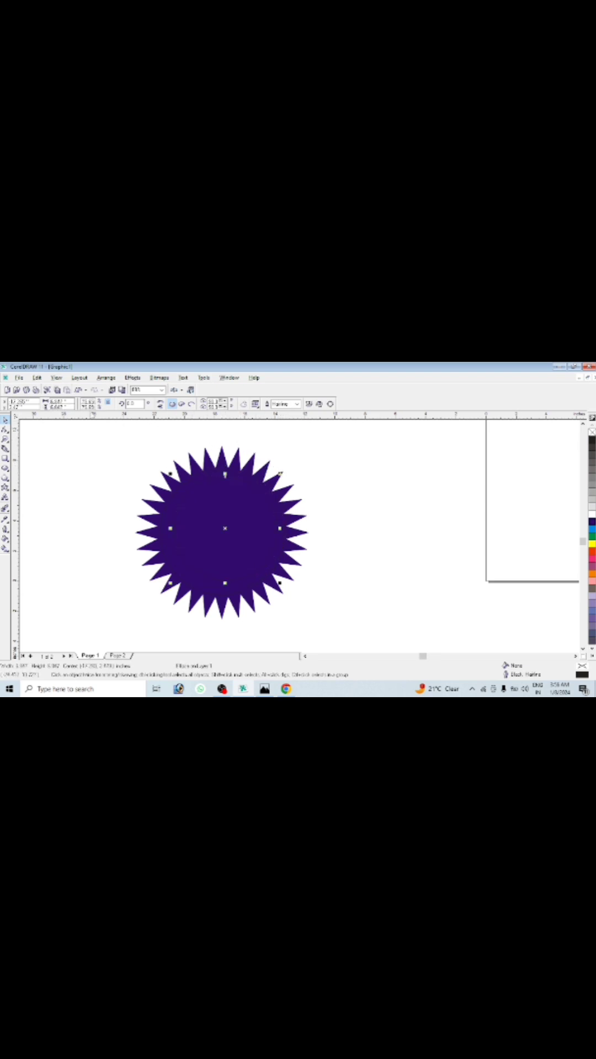
pyautogui.click(37, 378)
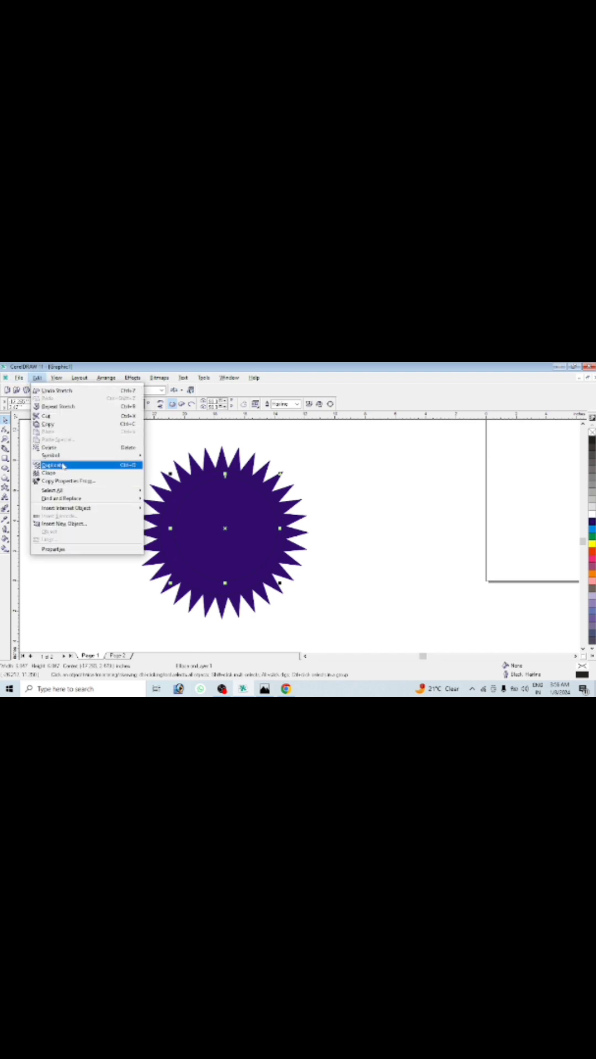
pyautogui.click(61, 466)
pyautogui.click(37, 380)
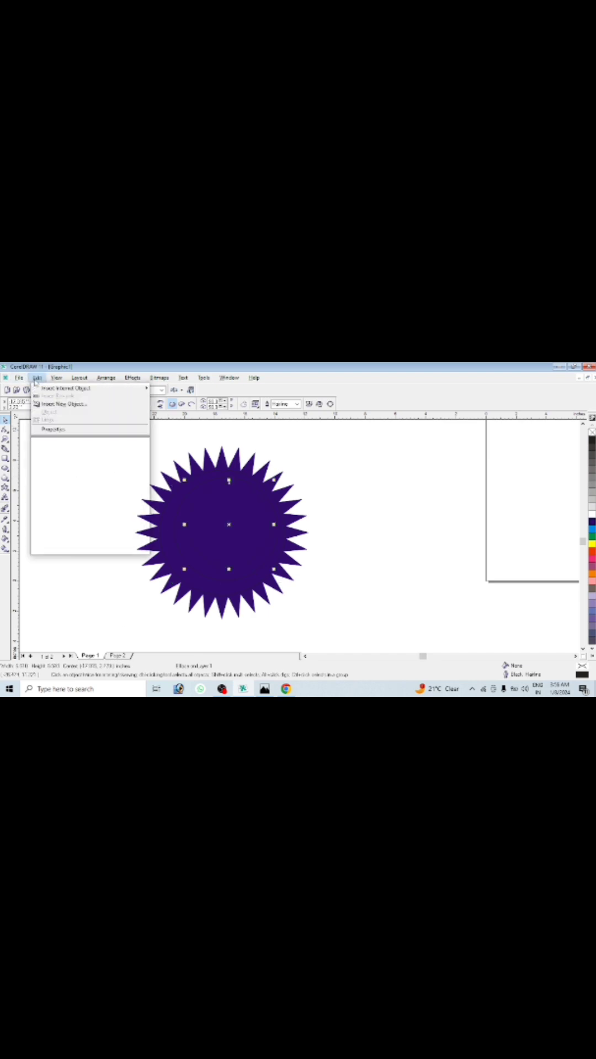
pyautogui.click(60, 467)
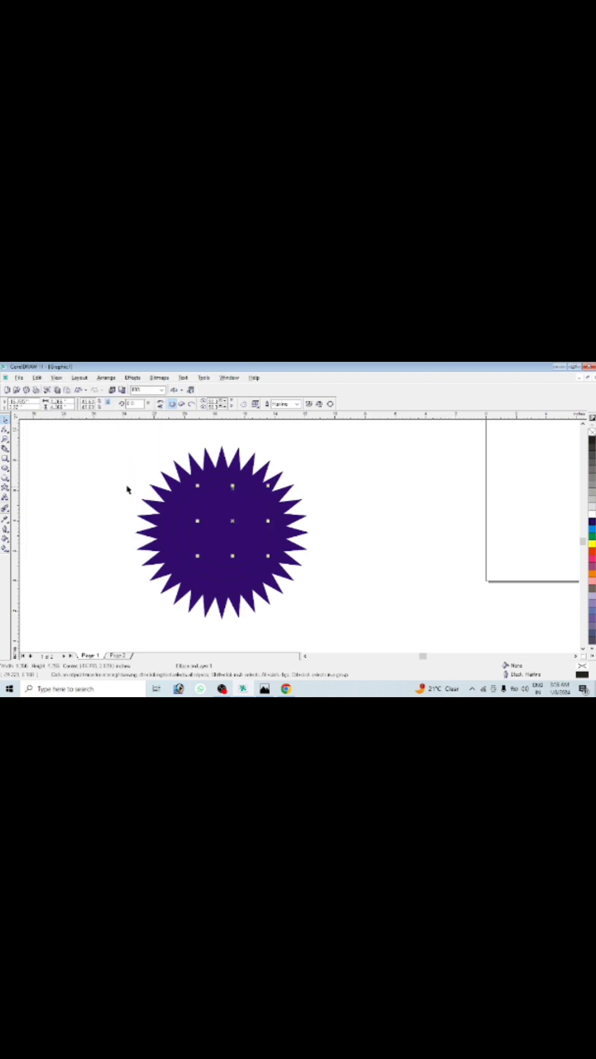
# Select the starburst and all the circles and align them on a common centre.
pyautogui.click(92, 417)
pyautogui.moveTo(91, 418); pyautogui.dragTo(368, 634)
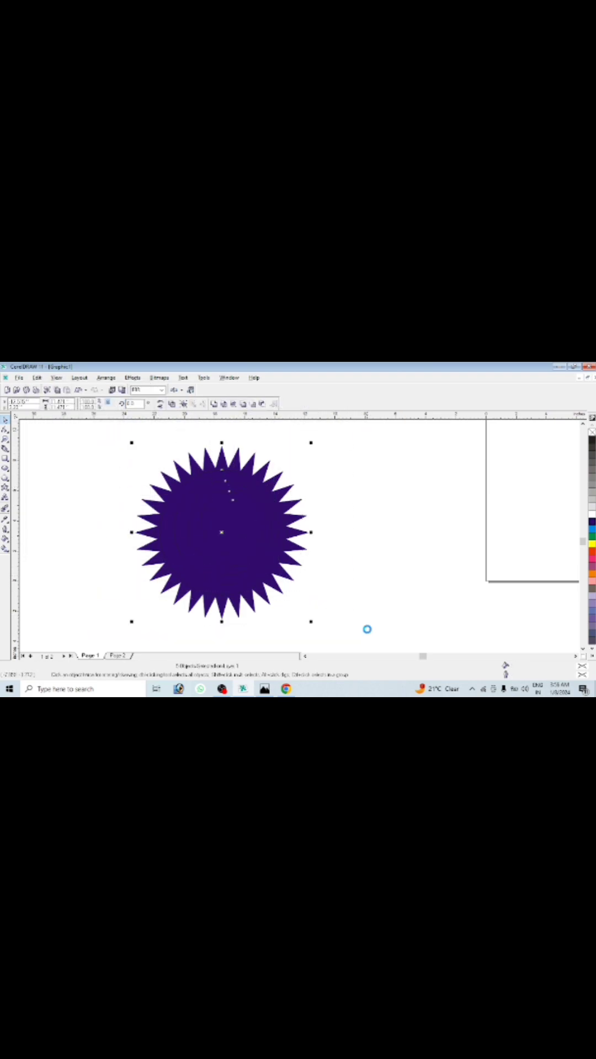
pyautogui.click(357, 509)
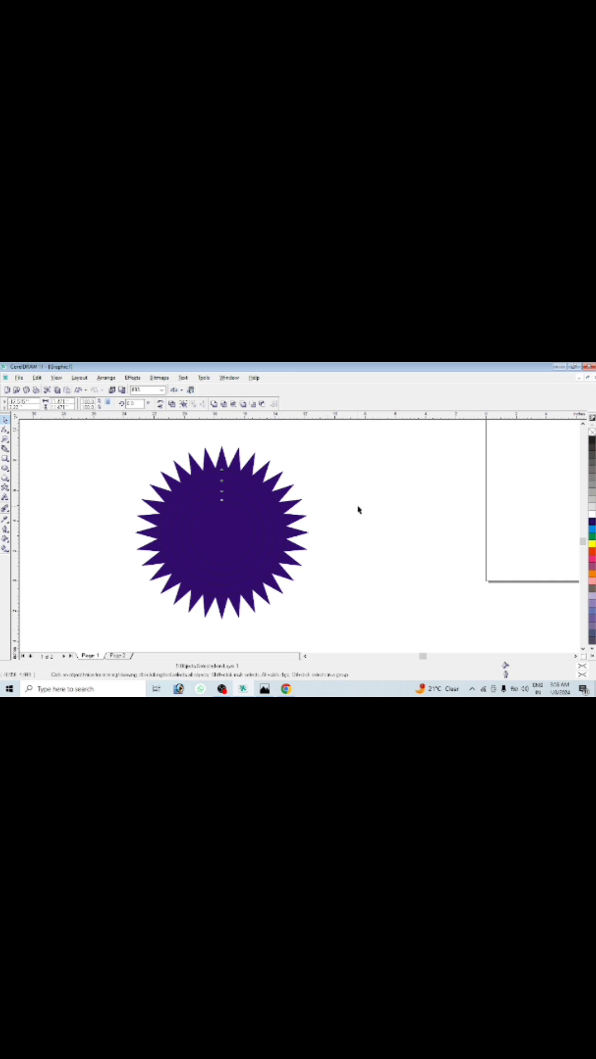
# Fill the three outer circles from the outside inward with alternating white, dark blue and white.
pyautogui.click(227, 482)
pyautogui.click(592, 515)
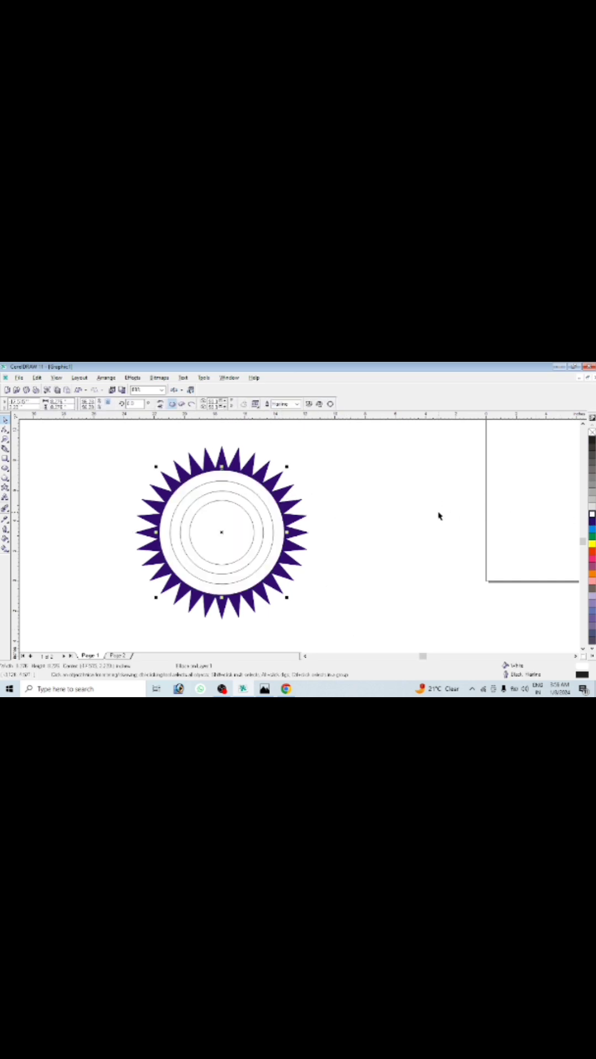
pyautogui.click(354, 499)
pyautogui.click(218, 485)
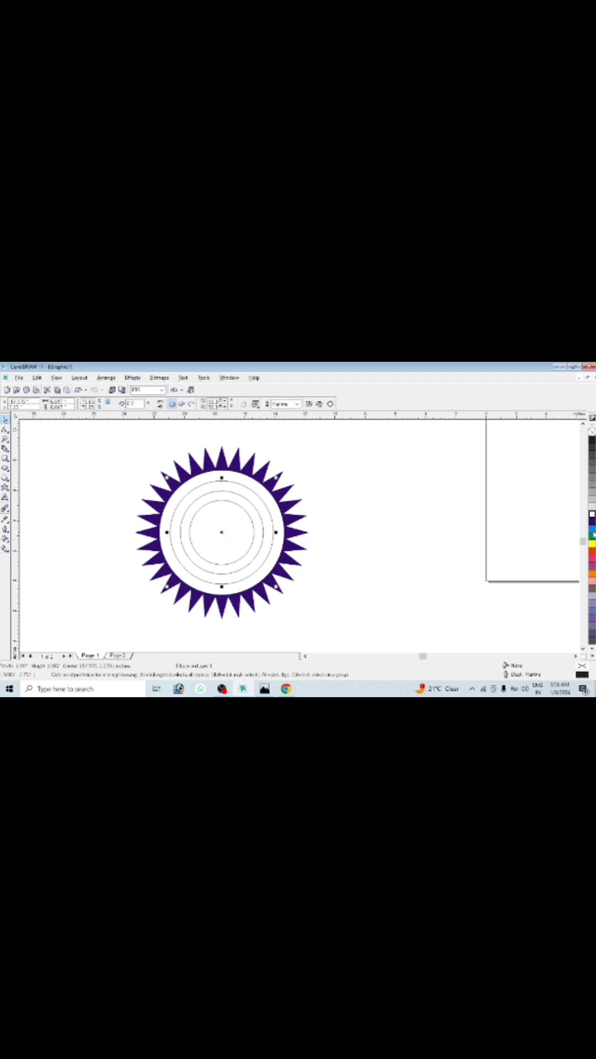
pyautogui.click(592, 520)
pyautogui.click(218, 492)
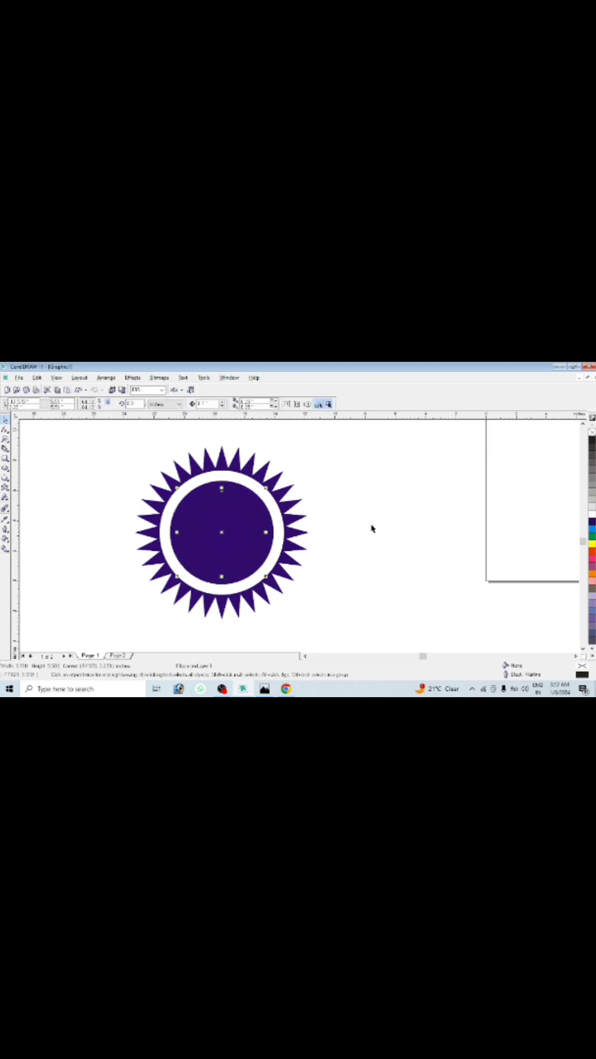
pyautogui.click(592, 514)
pyautogui.click(413, 507)
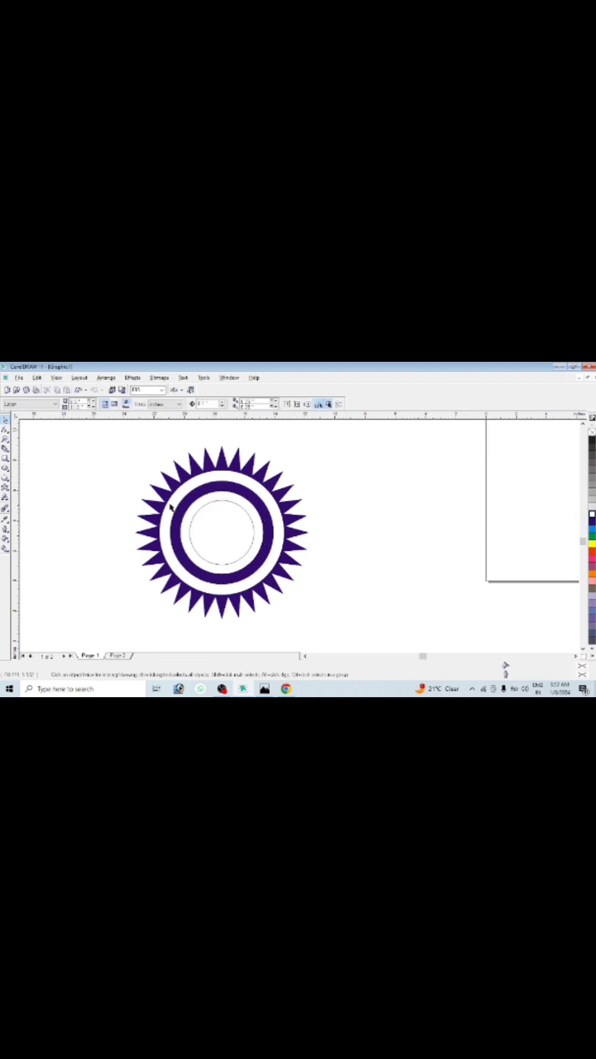
# Import the earth PNG picture from the Desktop and place it beside the starburst.
pyautogui.click(19, 378)
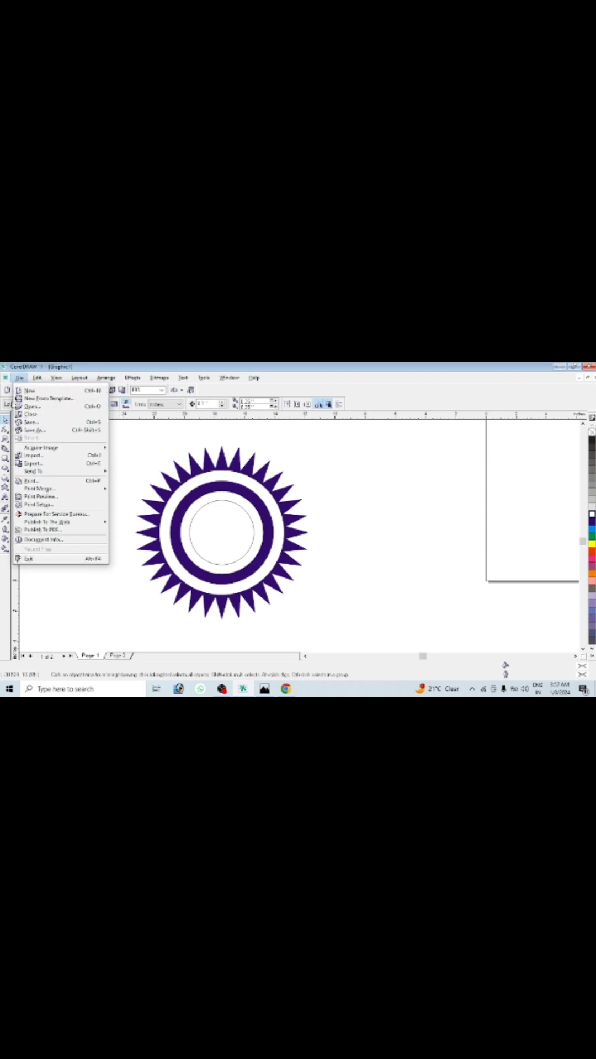
pyautogui.click(30, 456)
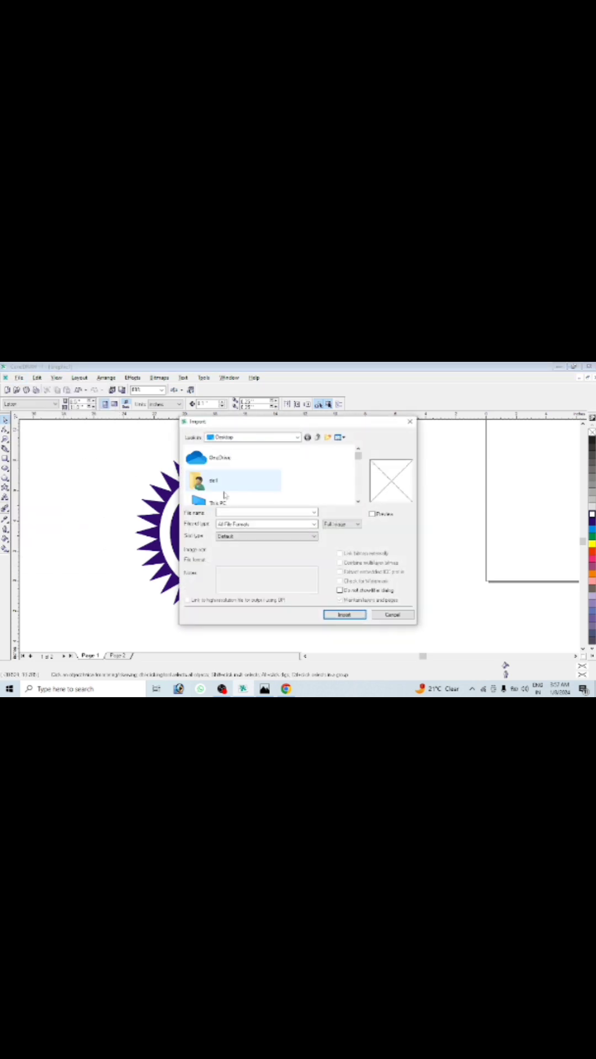
pyautogui.click(358, 502)
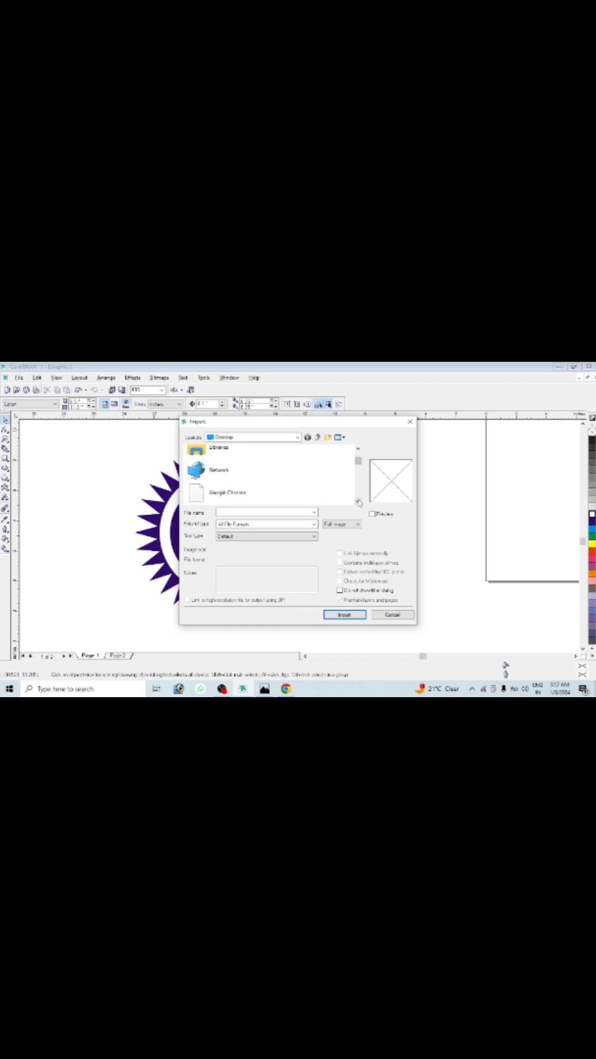
pyautogui.click(358, 502)
pyautogui.click(358, 502)
pyautogui.click(358, 502)
pyautogui.click(358, 502)
pyautogui.click(359, 502)
pyautogui.click(358, 502)
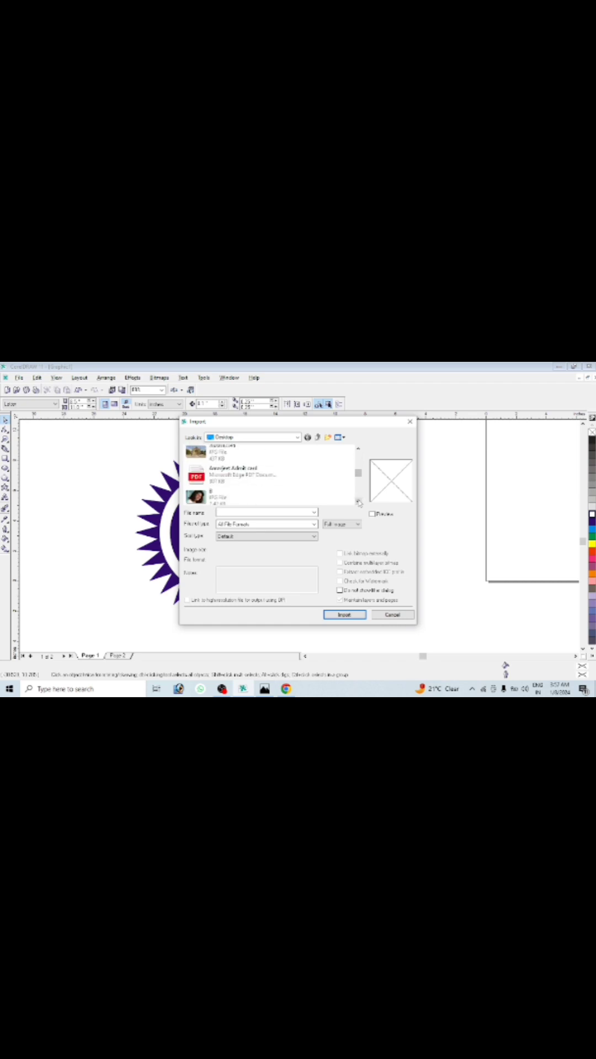
pyautogui.click(358, 502)
pyautogui.click(358, 502)
pyautogui.click(358, 502)
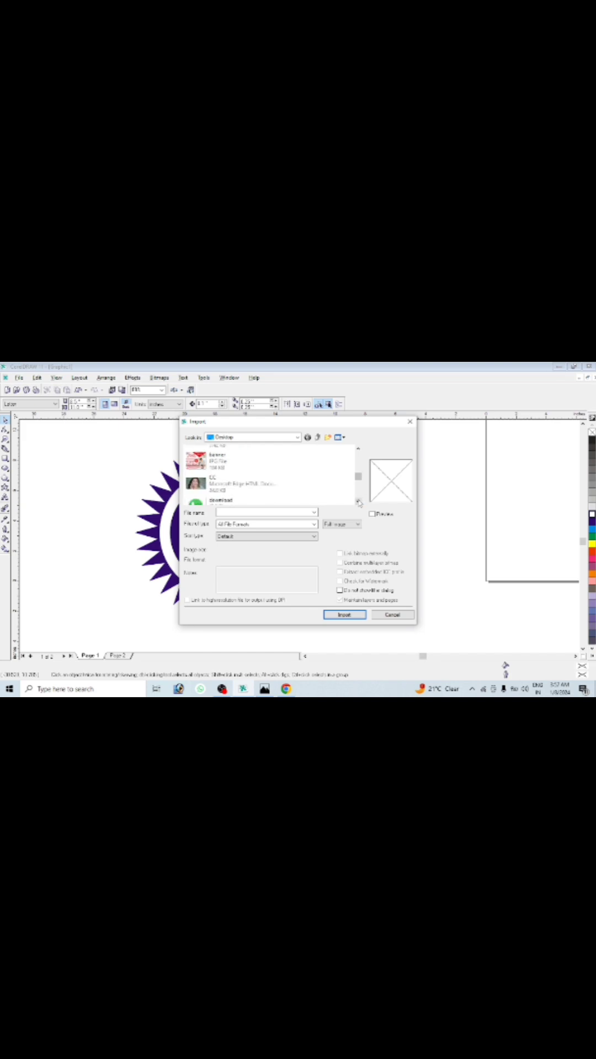
pyautogui.click(358, 502)
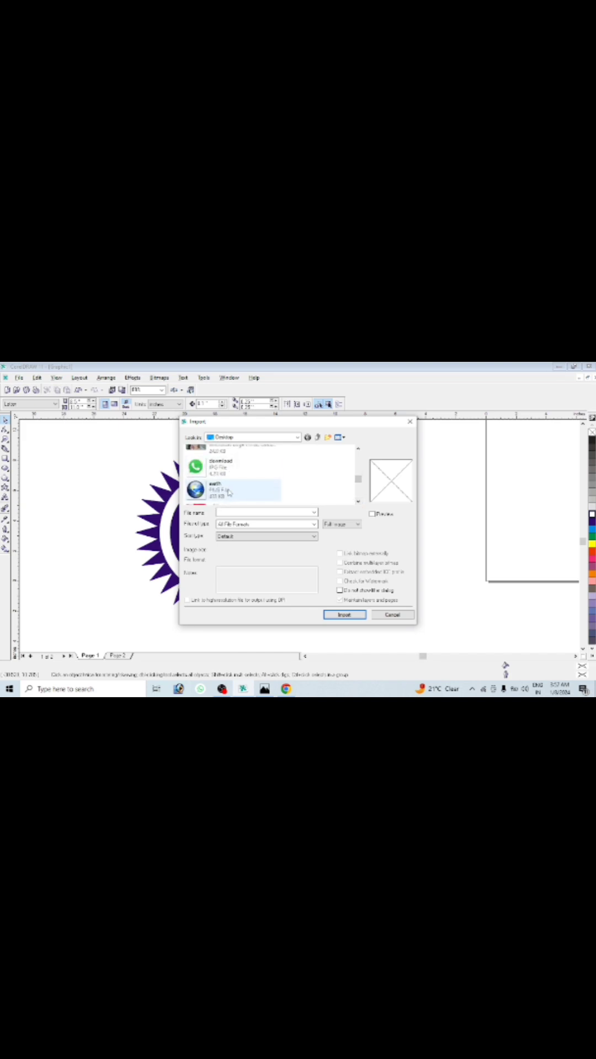
pyautogui.click(243, 490)
pyautogui.click(344, 615)
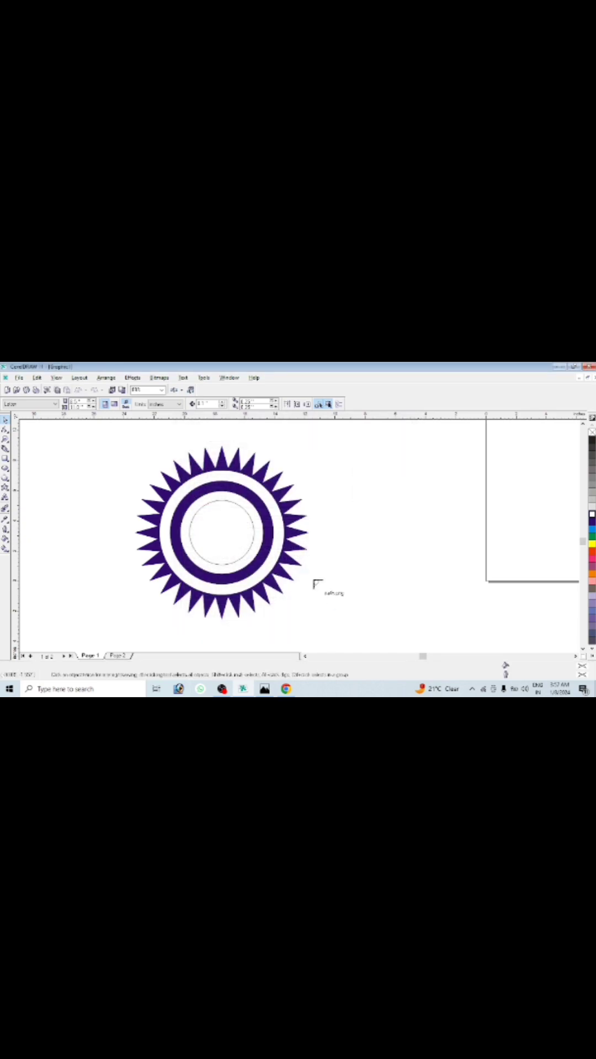
pyautogui.moveTo(318, 489); pyautogui.dragTo(480, 639)
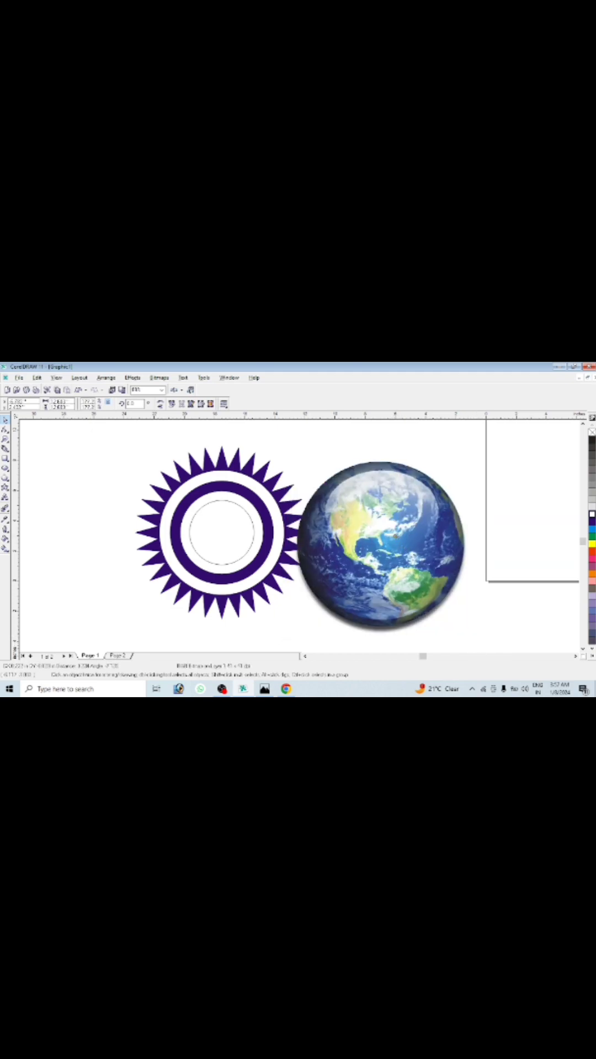
# PowerClip the earth picture inside the innermost circle of the emblem.
pyautogui.click(133, 378)
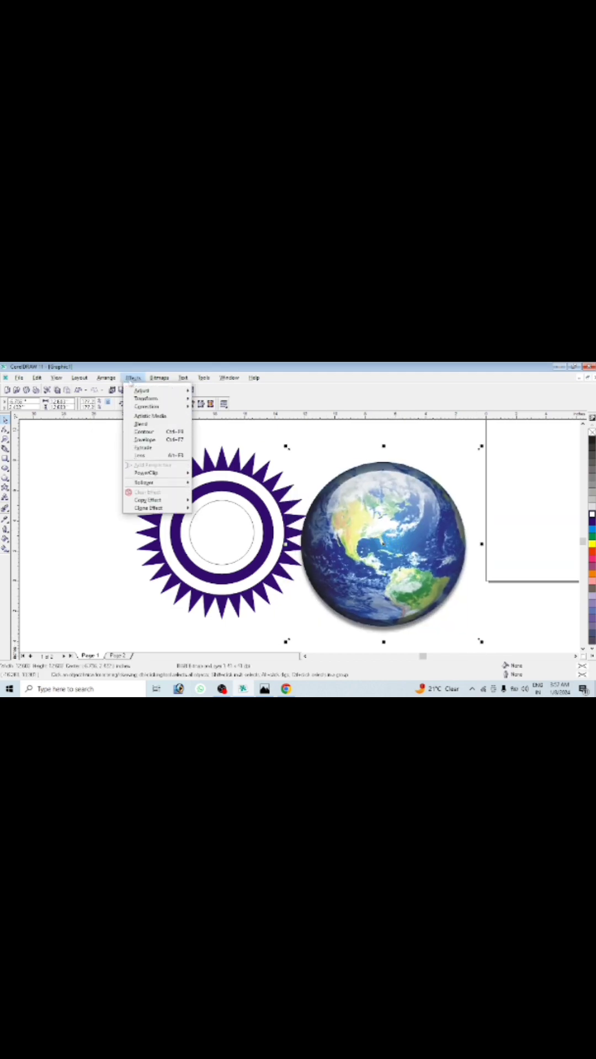
pyautogui.moveTo(143, 472)
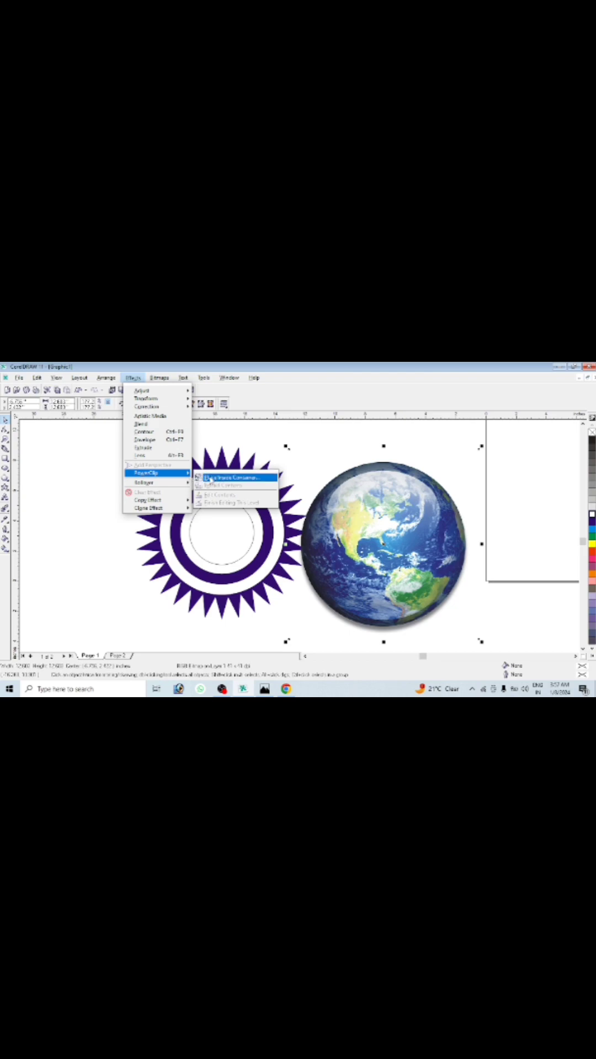
pyautogui.click(232, 478)
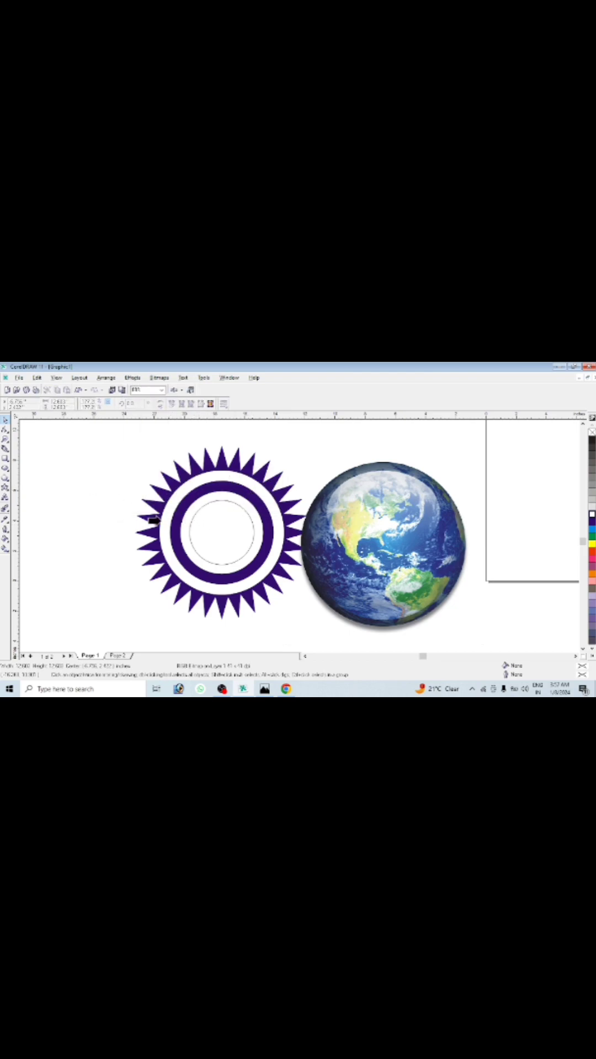
pyautogui.click(206, 527)
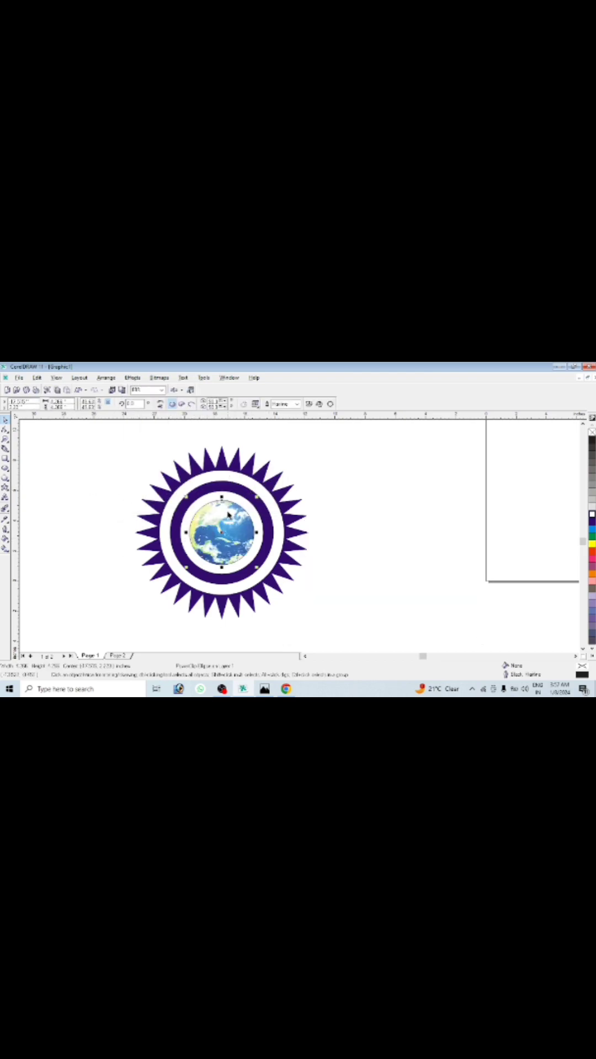
pyautogui.click(341, 513)
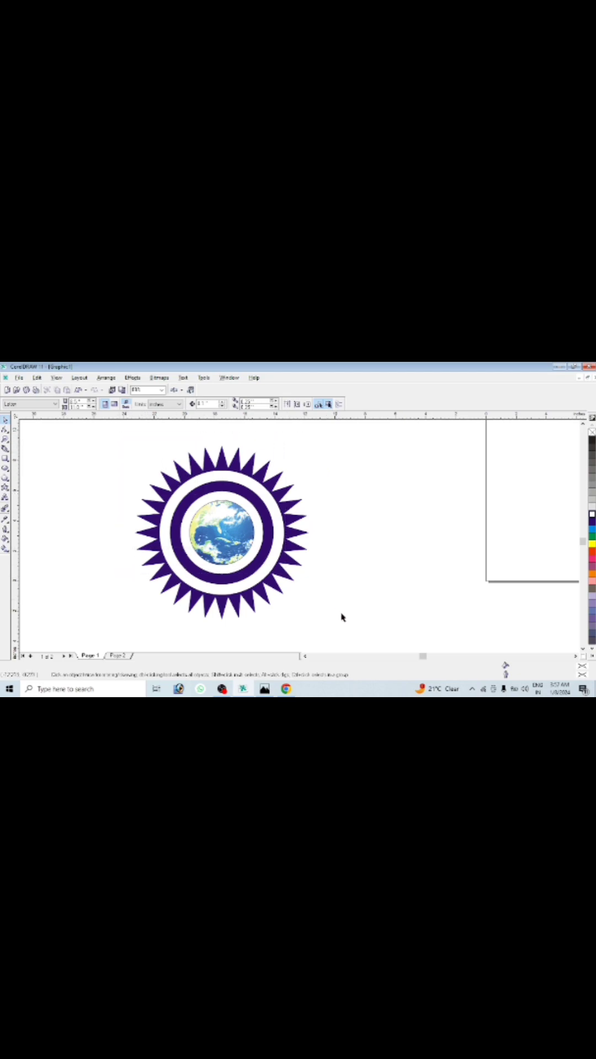
# Select all objects of the emblem and group them.
pyautogui.hotkey('ctrl', 'a')
pyautogui.click(105, 379)
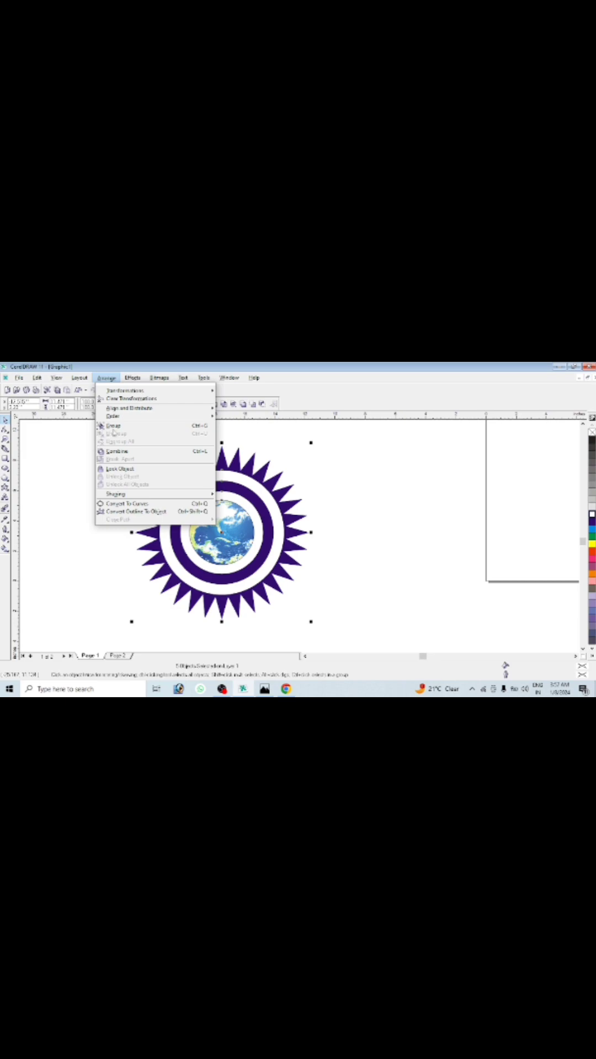
pyautogui.click(110, 426)
pyautogui.click(337, 529)
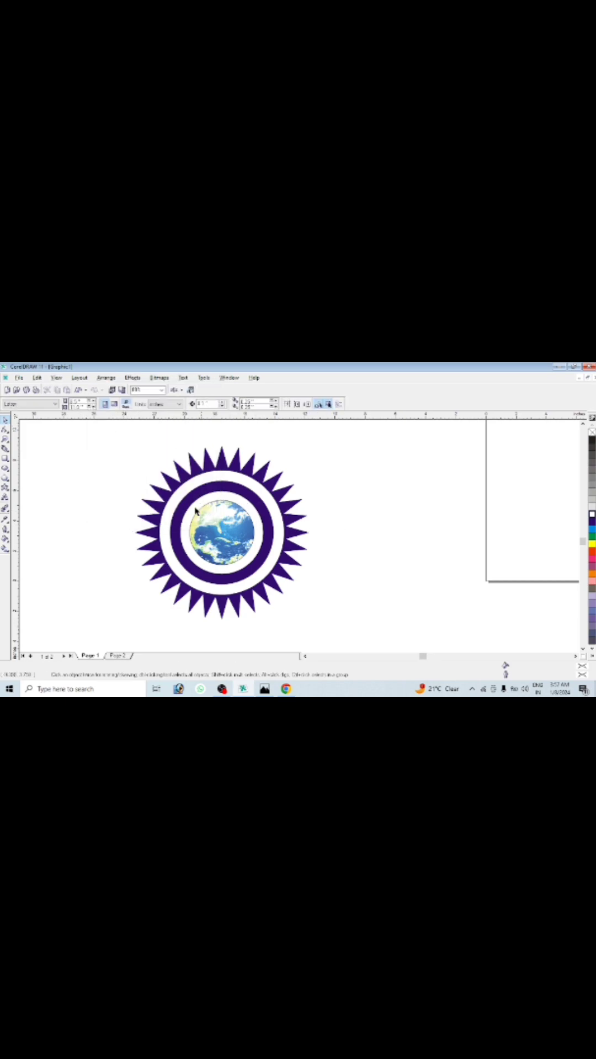
# Draw a rectangle over the emblem's lower half and line its upper edge up with the tip of the outermost side spike.
pyautogui.click(5, 458)
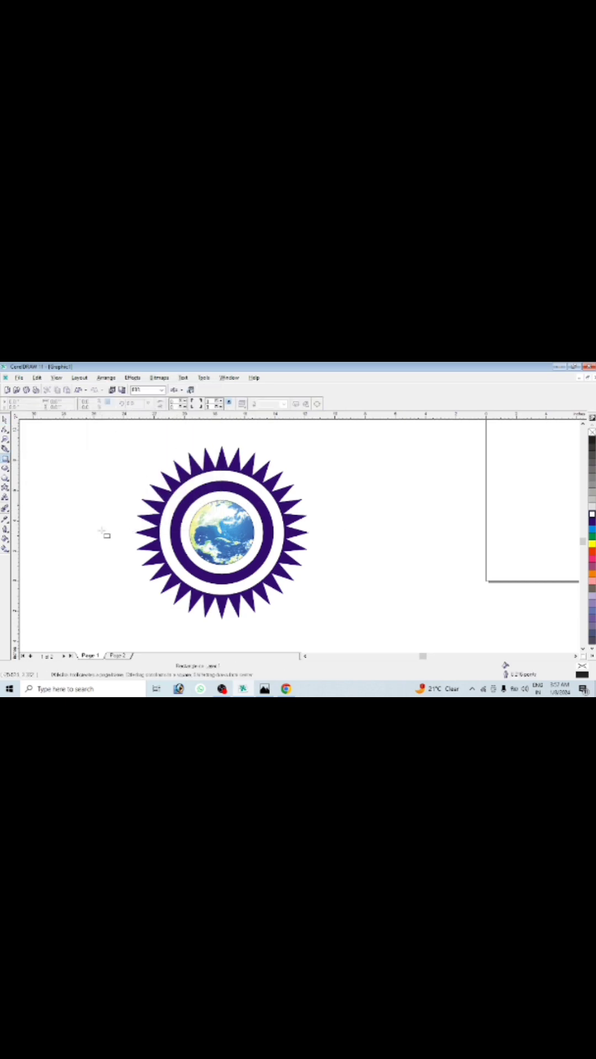
pyautogui.moveTo(104, 533); pyautogui.dragTo(359, 624)
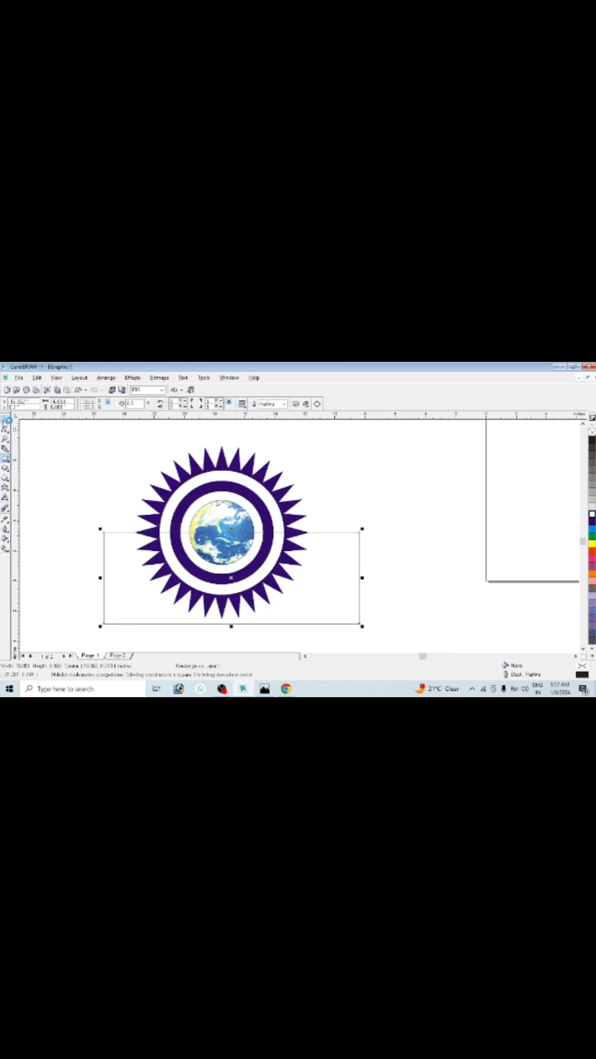
pyautogui.click(5, 438)
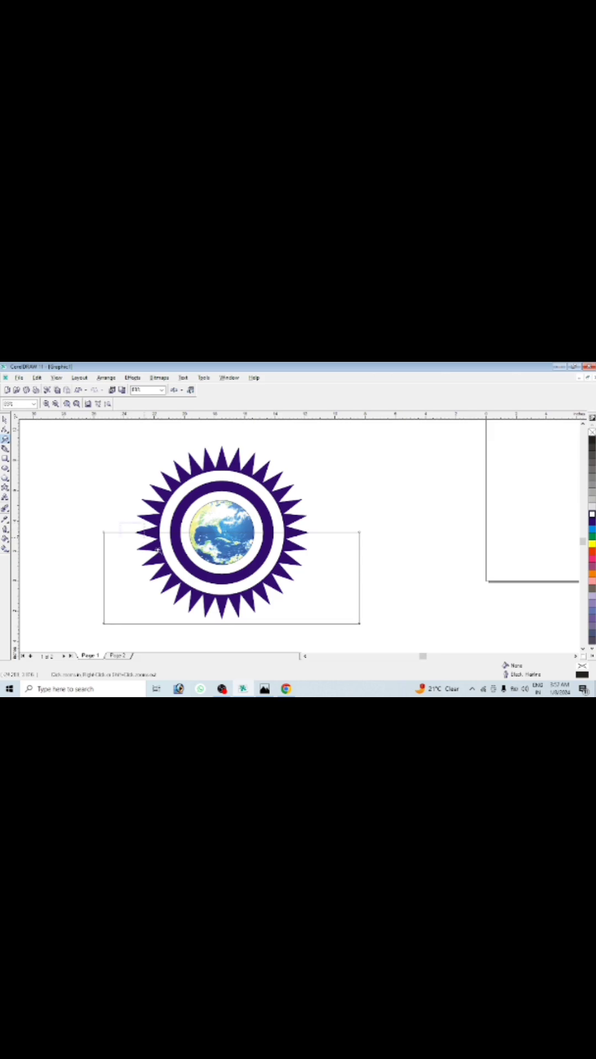
pyautogui.click(143, 541)
pyautogui.moveTo(191, 473); pyautogui.dragTo(265, 516)
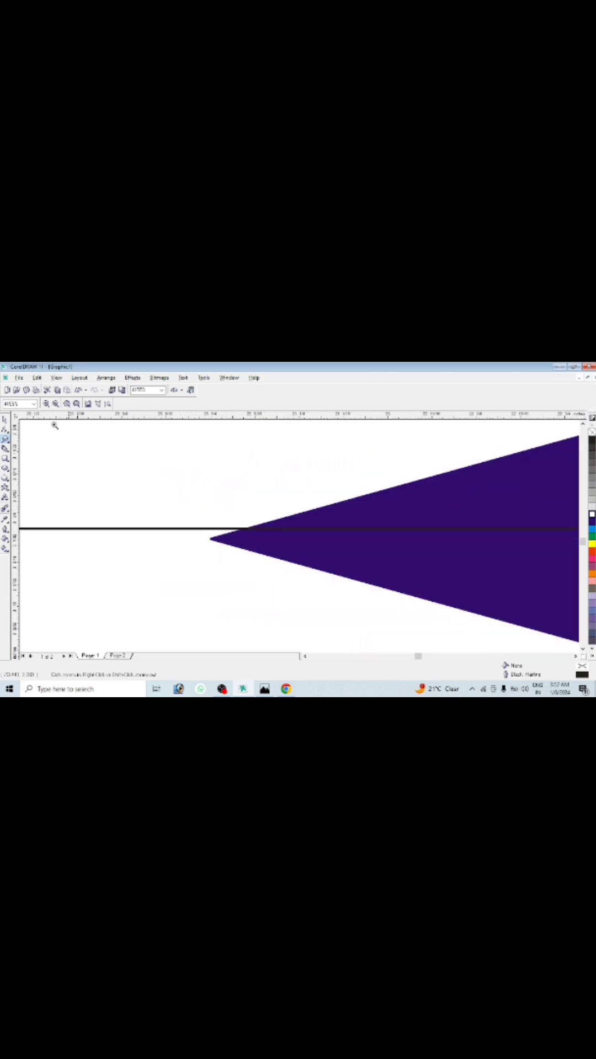
pyautogui.press('space')
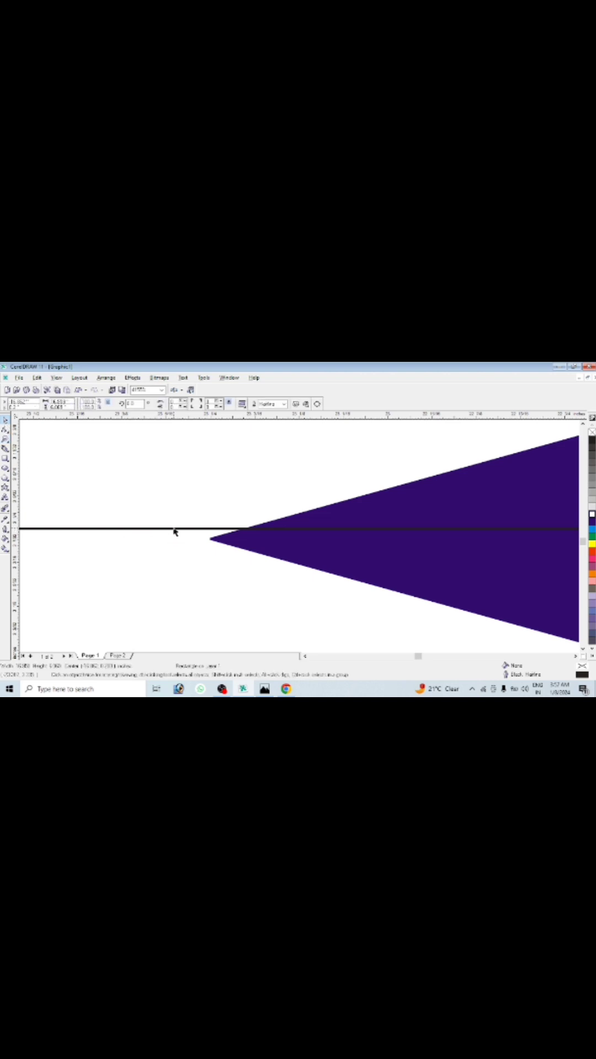
pyautogui.click(178, 533)
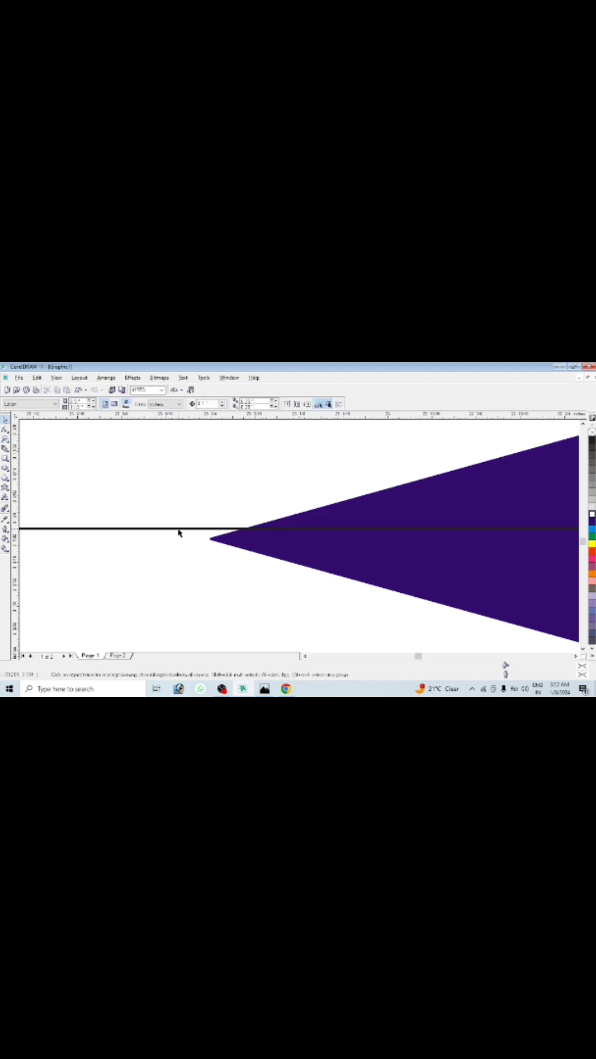
pyautogui.moveTo(179, 532); pyautogui.dragTo(179, 539)
# Select the rectangle together with the grouped emblem and trim away the emblem's lower half.
pyautogui.click(161, 390)
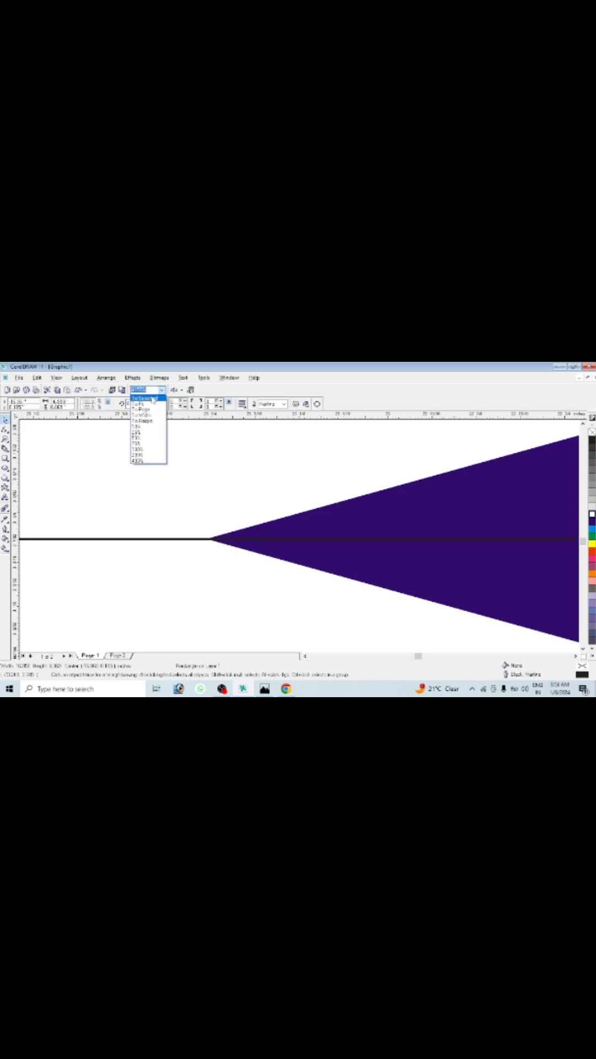
pyautogui.click(151, 399)
pyautogui.click(161, 390)
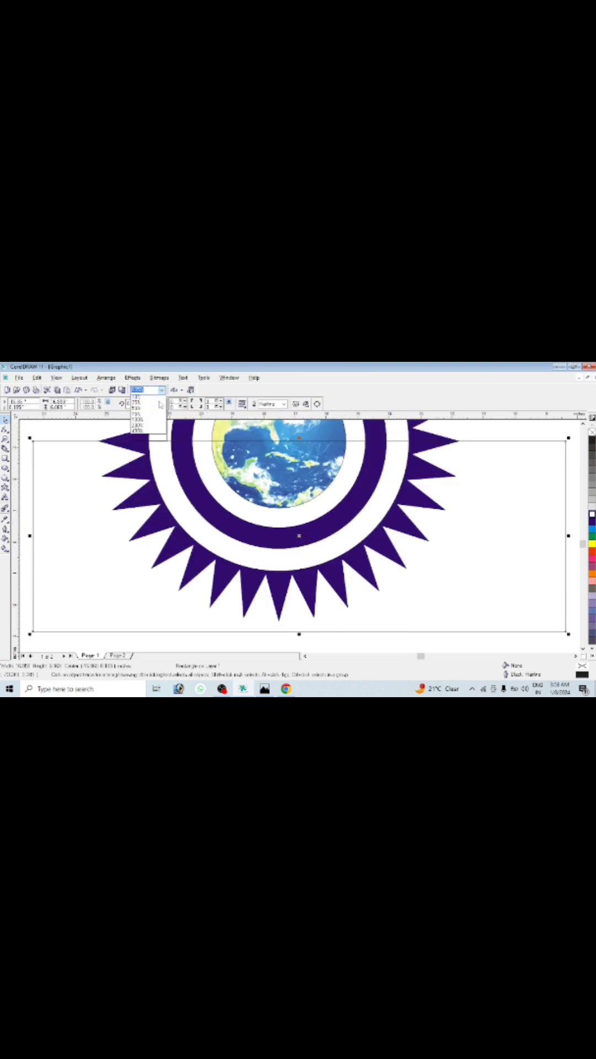
pyautogui.click(149, 439)
pyautogui.click(135, 440)
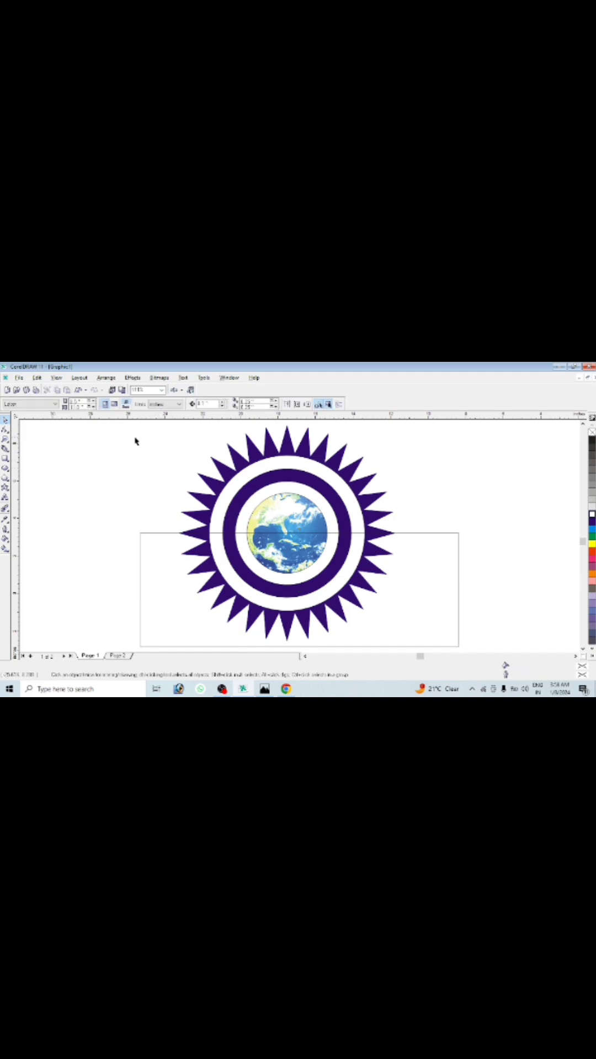
pyautogui.scroll(-1, 133, 441)
pyautogui.moveTo(114, 430); pyautogui.dragTo(485, 653)
pyautogui.scroll(-1, 402, 529)
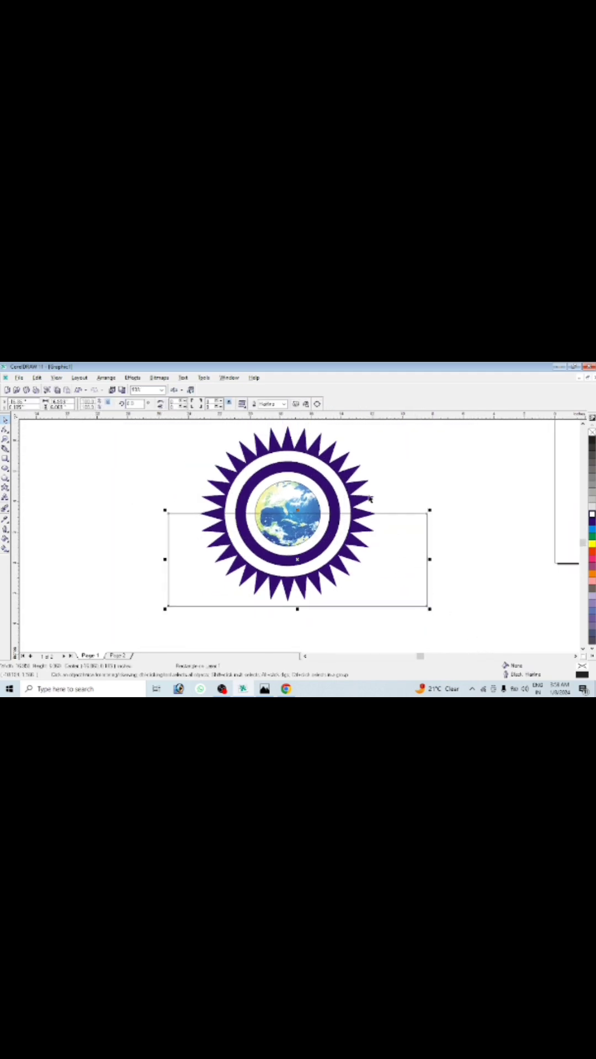
pyautogui.moveTo(152, 428); pyautogui.dragTo(488, 632)
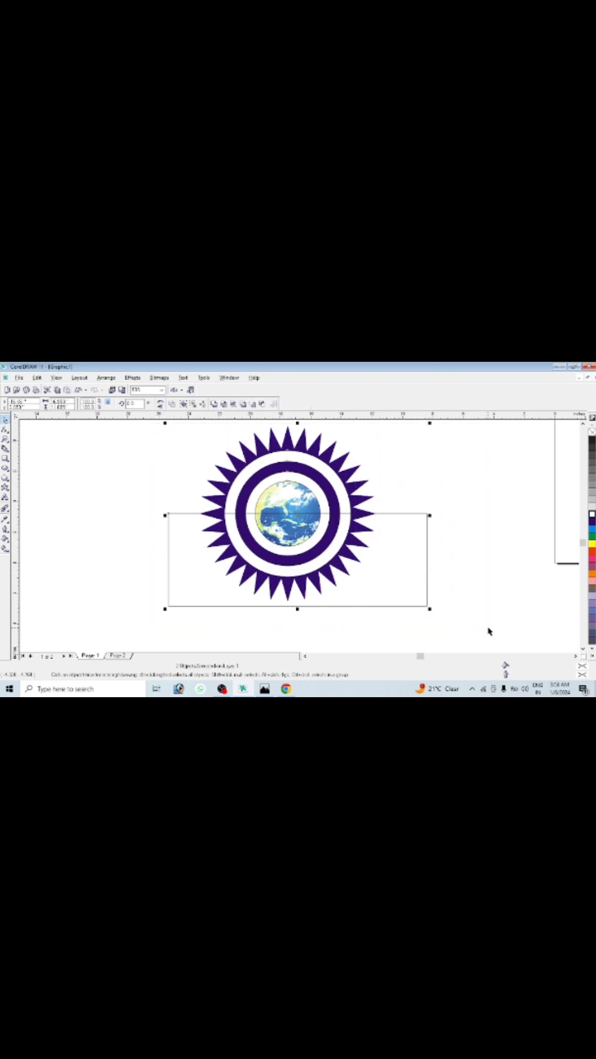
pyautogui.click(224, 405)
# Shrink the rectangle to a shorter, narrower band under the half emblem and fill it dark blue.
pyautogui.click(281, 549)
pyautogui.moveTo(297, 613); pyautogui.dragTo(303, 550)
pyautogui.moveTo(429, 533); pyautogui.dragTo(413, 531)
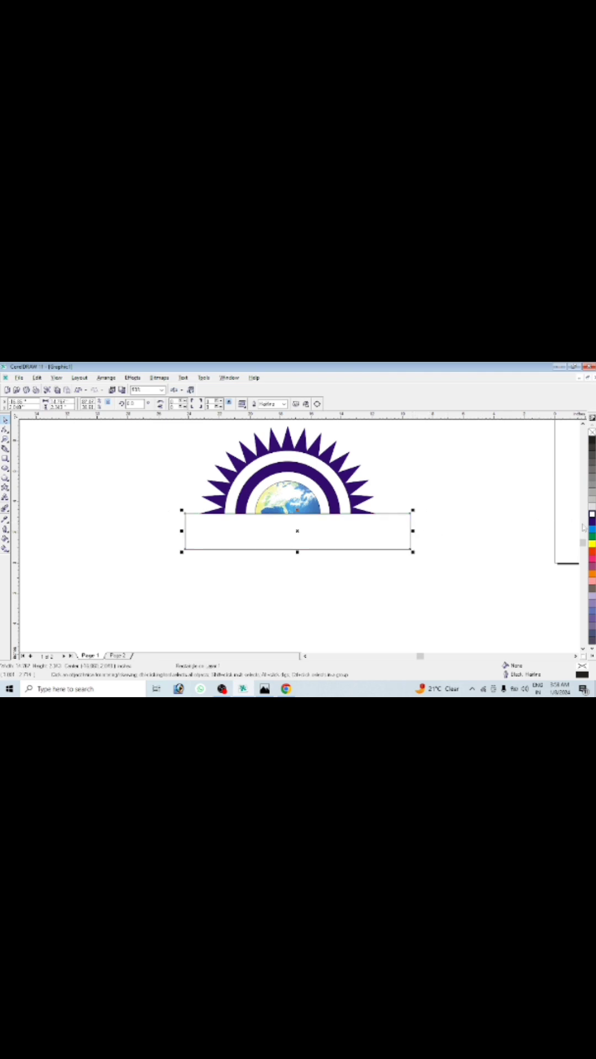
pyautogui.click(592, 522)
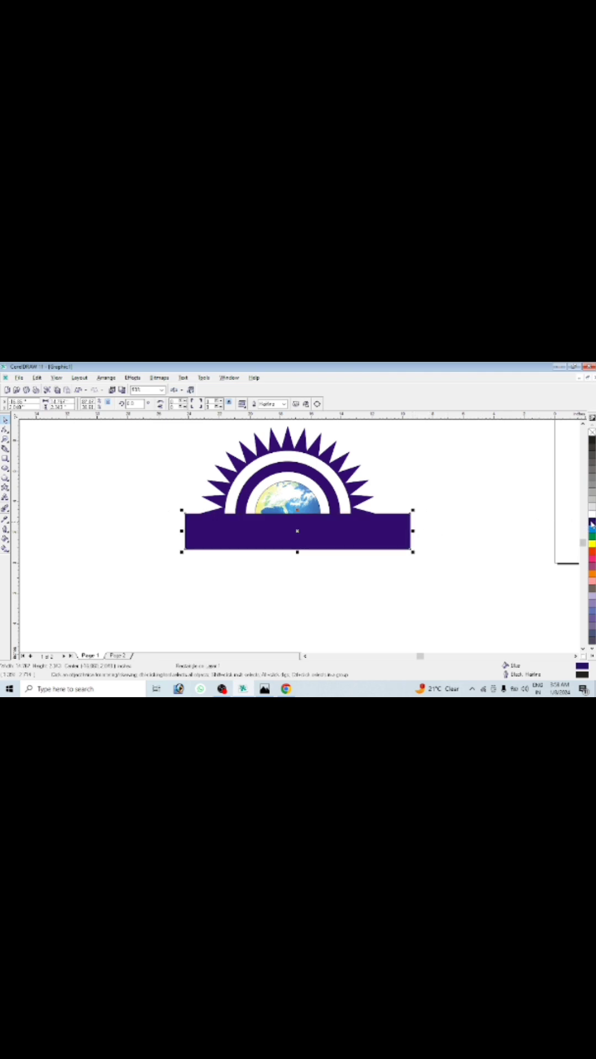
pyautogui.click(430, 544)
# Move the band slightly down to leave a thin gap below the half emblem, and set its outline to blue.
pyautogui.press('z')
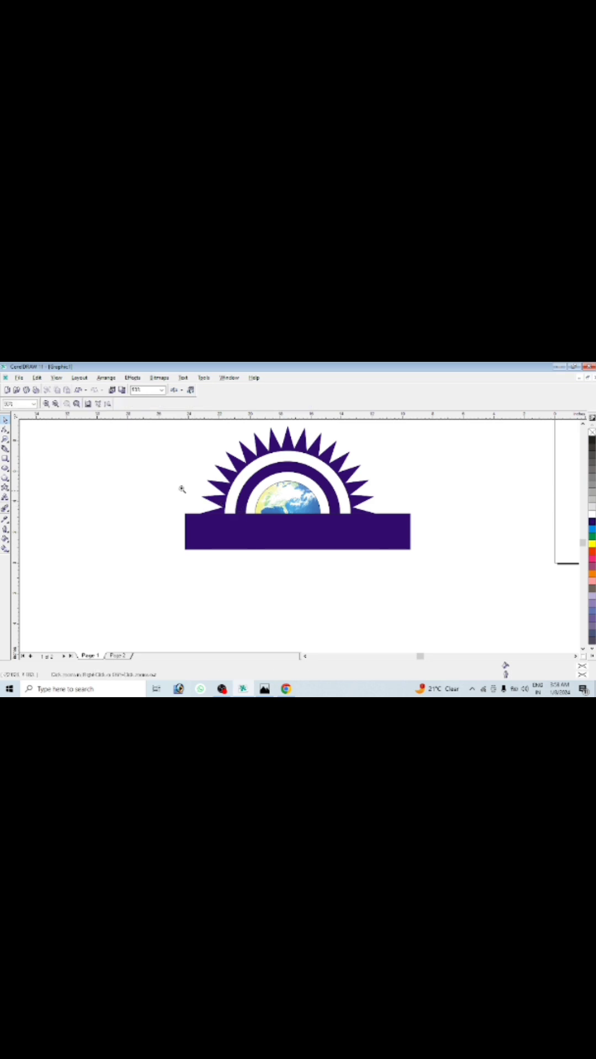
pyautogui.moveTo(239, 528); pyautogui.dragTo(182, 501)
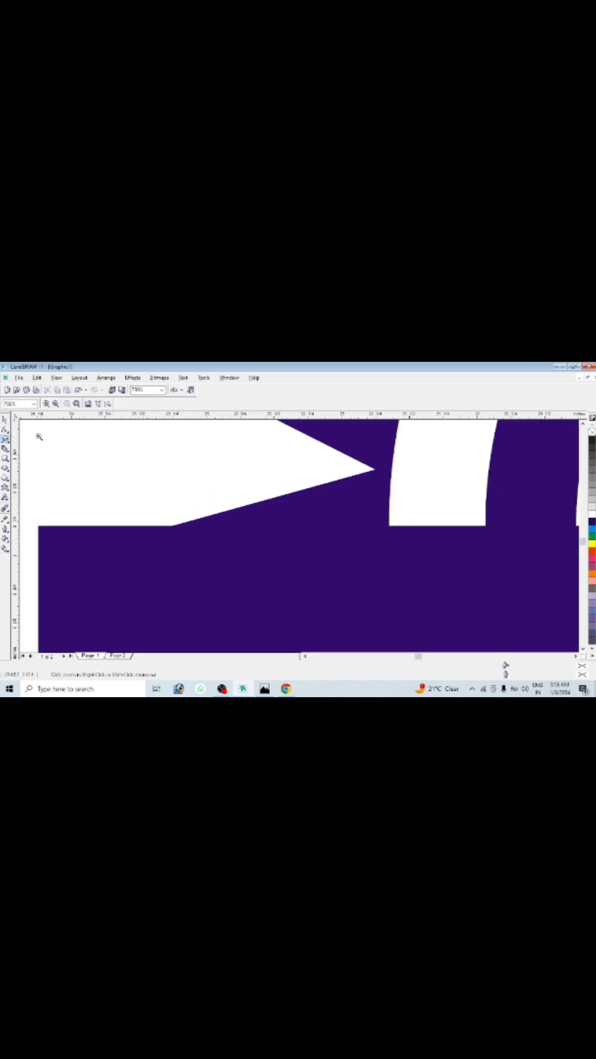
pyautogui.press('space')
pyautogui.click(193, 547)
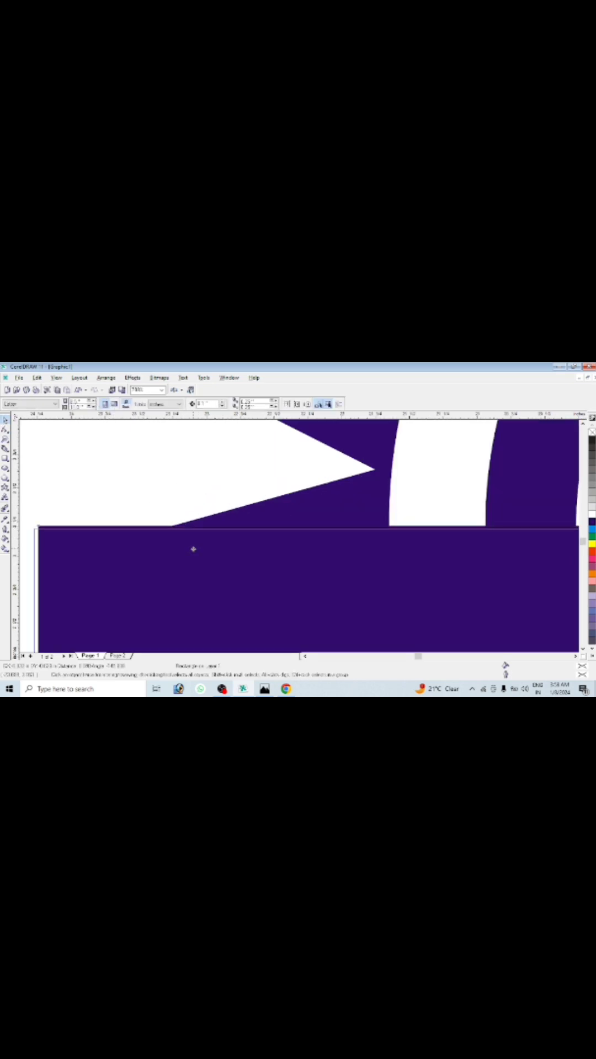
pyautogui.moveTo(194, 553); pyautogui.dragTo(196, 552)
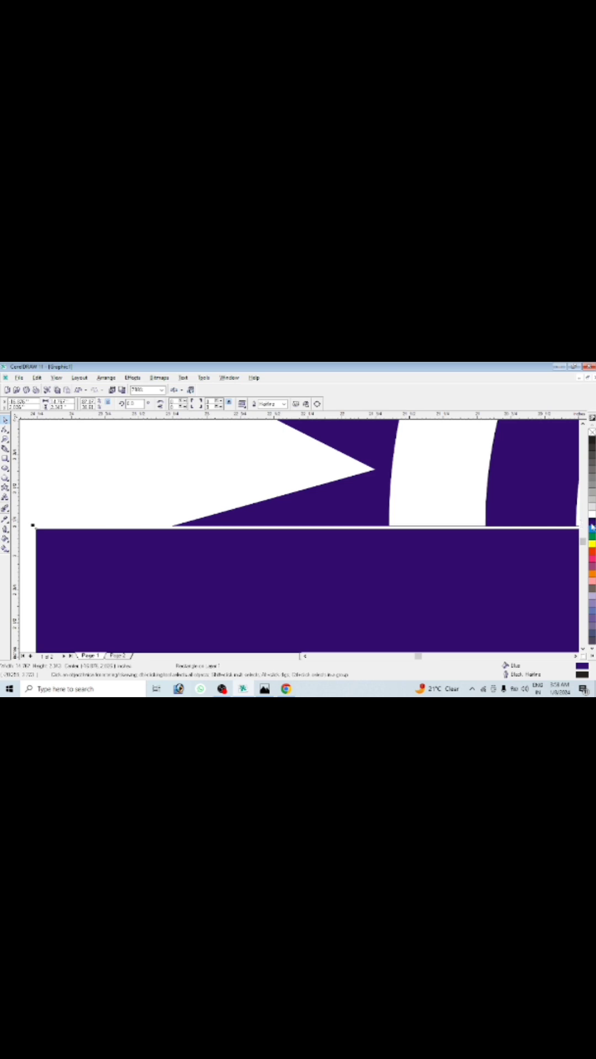
pyautogui.click(160, 389)
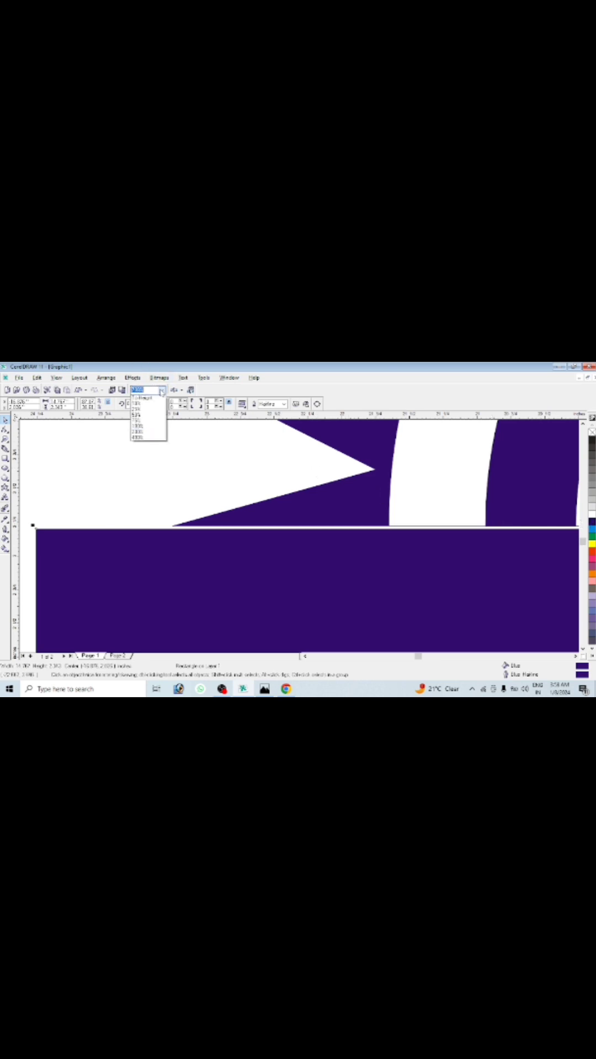
pyautogui.click(147, 400)
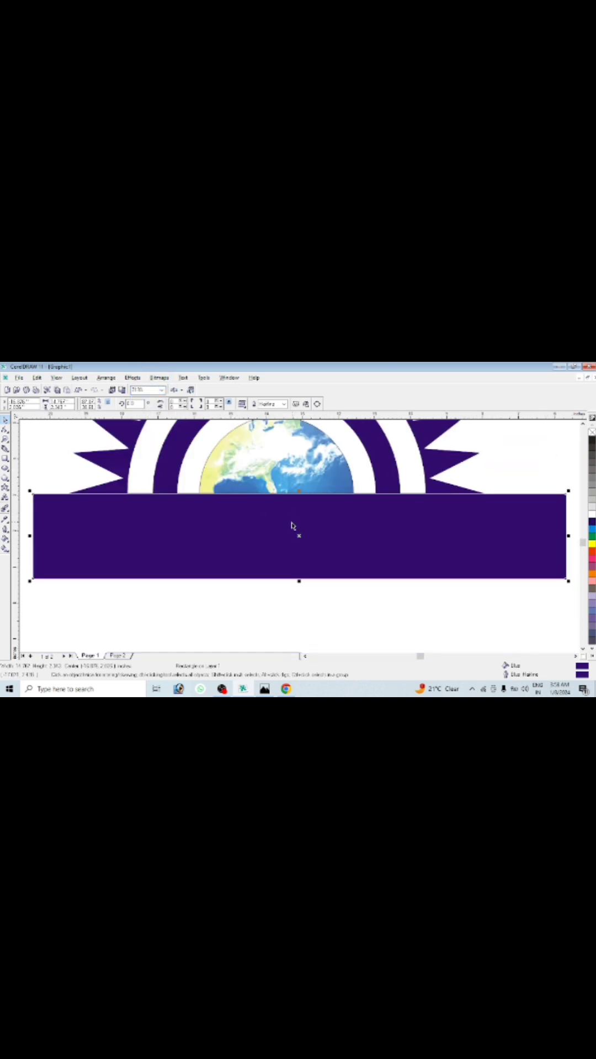
pyautogui.scroll(-2, 293, 525)
pyautogui.click(582, 424)
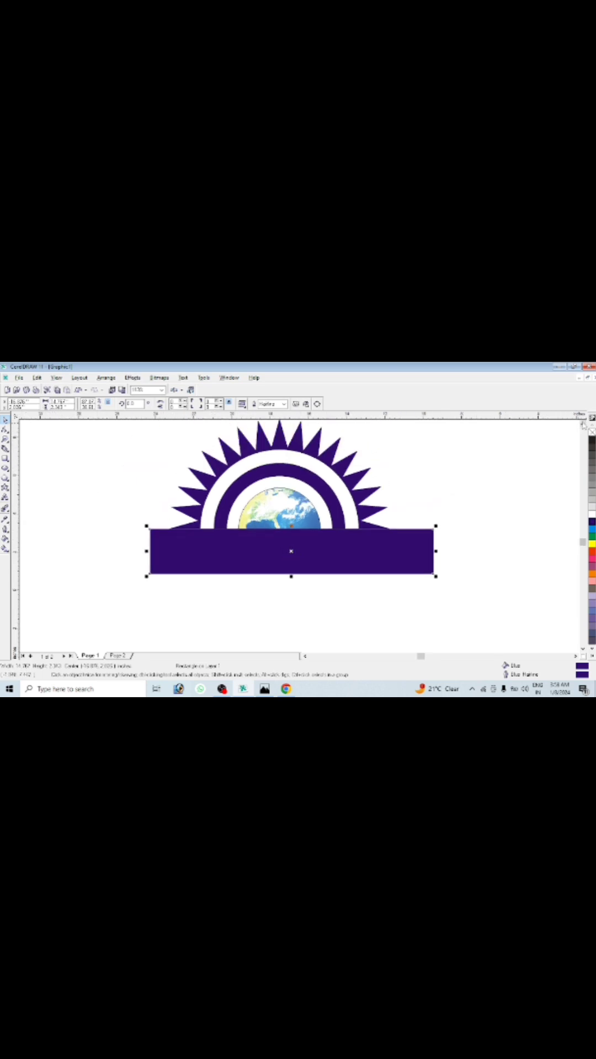
pyautogui.click(582, 424)
pyautogui.click(161, 497)
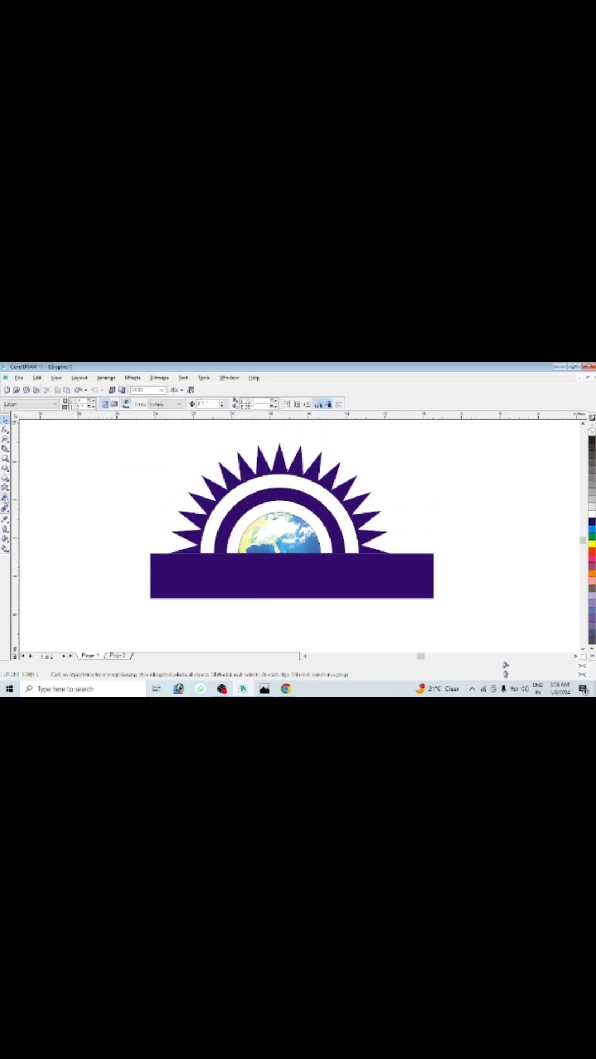
# Add the artistic text "Avadh Glo" on the empty area beside the emblem.
pyautogui.press('F8')
pyautogui.click(62, 466)
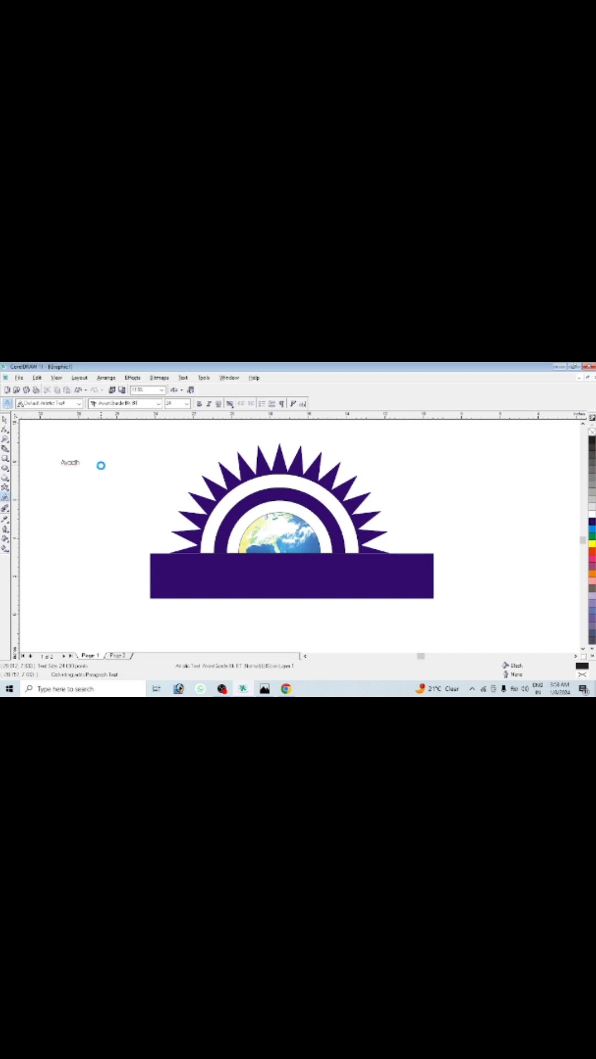
pyautogui.click(5, 420)
# Compare fonts for the "Avadh Glo" text and set it to Bauhaus 93.
pyautogui.click(111, 403)
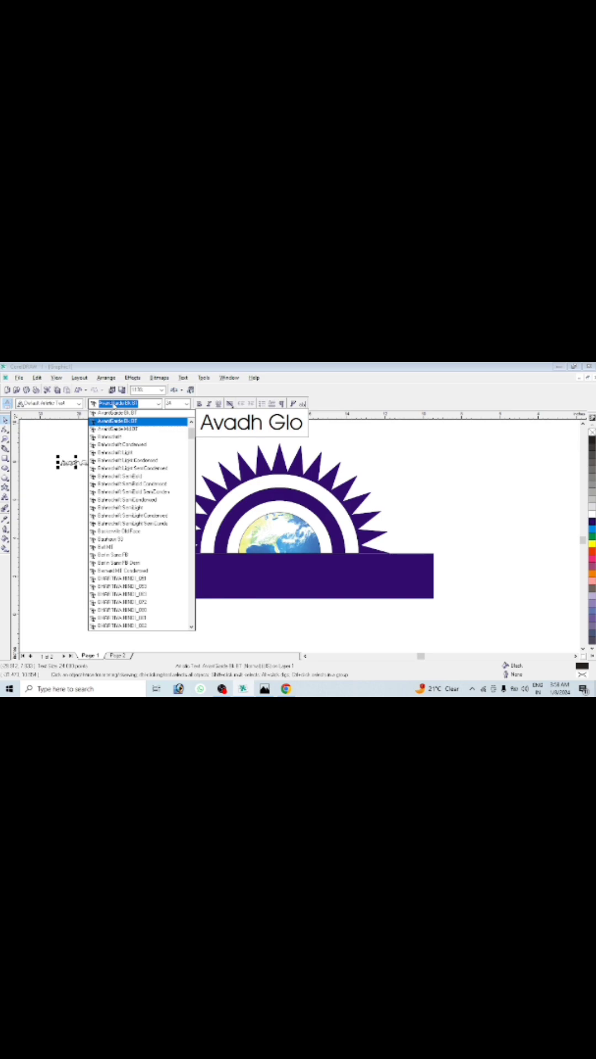
pyautogui.press('Down')
pyautogui.press('Down')
pyautogui.press('Down')
pyautogui.press('Down')
pyautogui.press('Down')
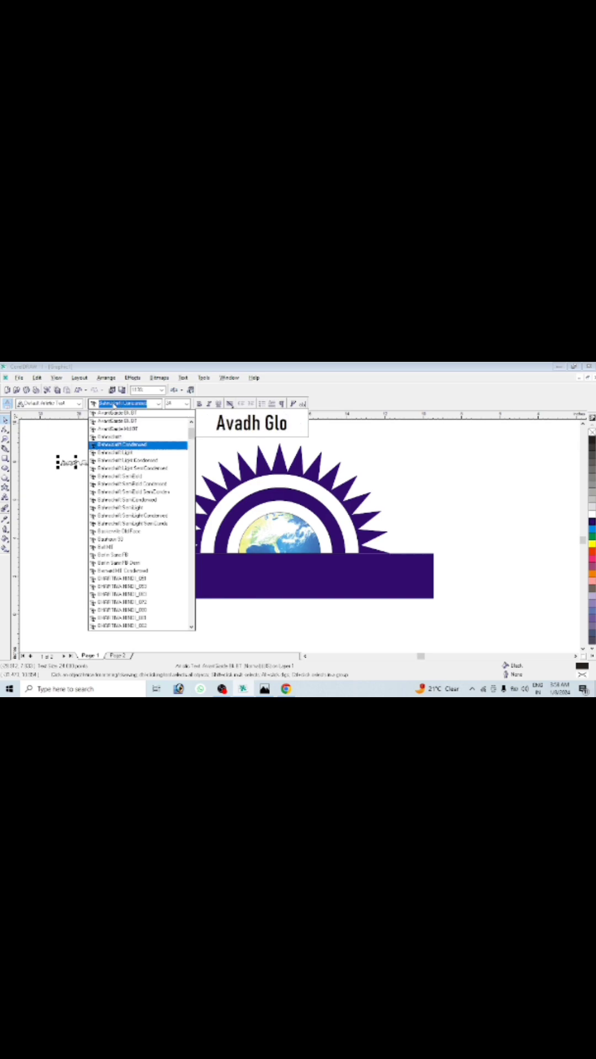
pyautogui.press('Down')
pyautogui.press('Down')
pyautogui.press('Down')
pyautogui.press('Down')
pyautogui.press('Down')
pyautogui.press('Down')
pyautogui.press('Down')
pyautogui.press('Down')
pyautogui.press('Down')
pyautogui.press('Down')
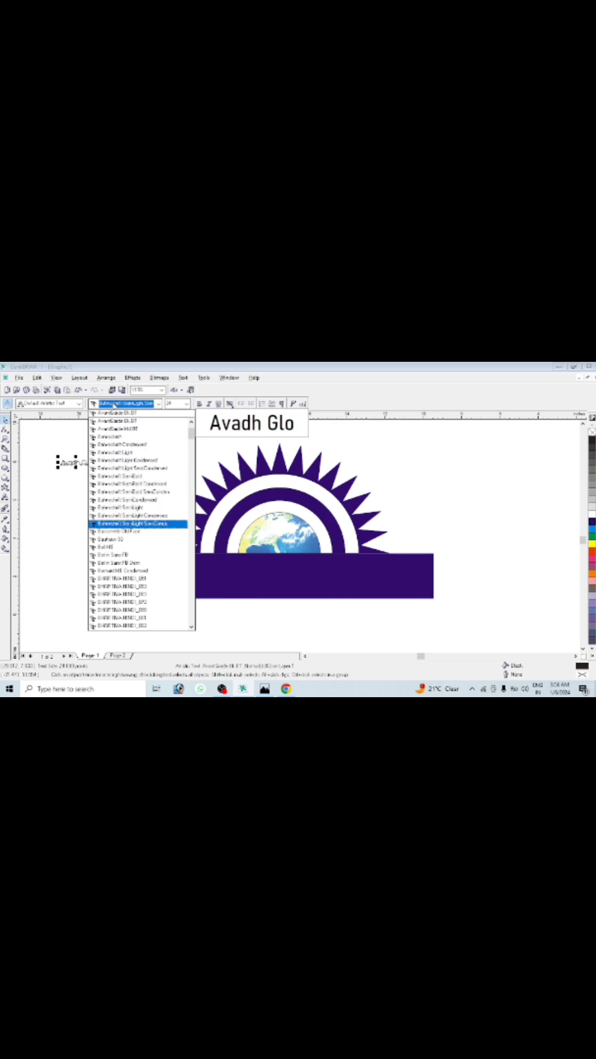
pyautogui.press('Up')
pyautogui.press('Down')
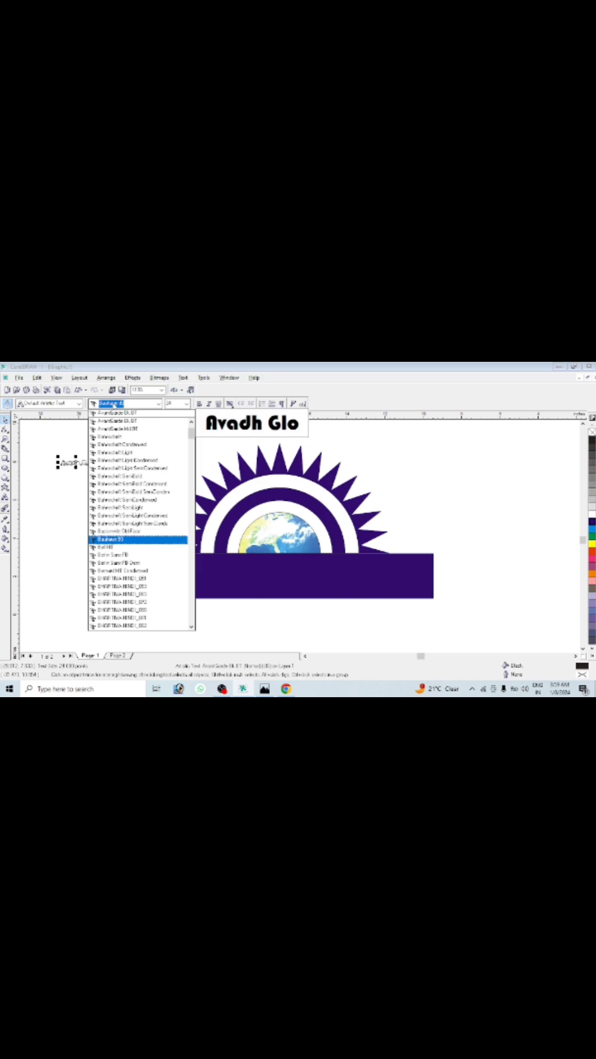
pyautogui.press('Down')
pyautogui.press('Down')
pyautogui.press('Down')
pyautogui.press('Up')
pyautogui.press('Up')
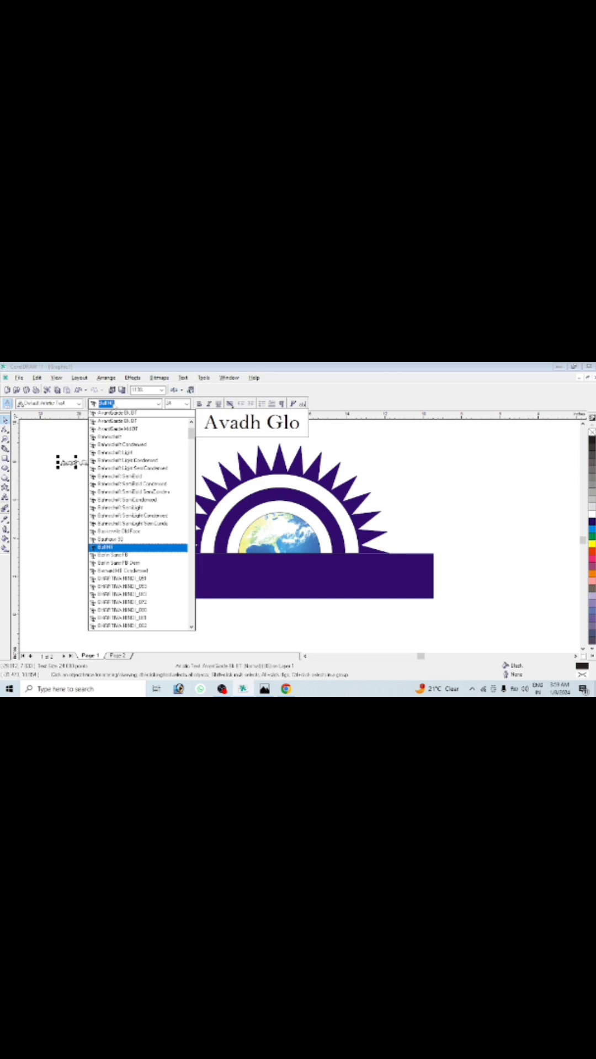
pyautogui.press('Up')
pyautogui.press('Down')
pyautogui.press('Down')
pyautogui.press('Down')
pyautogui.press('Down')
pyautogui.press('Down')
pyautogui.press('Down')
pyautogui.press('Up')
pyautogui.press('Up')
pyautogui.press('Up')
pyautogui.press('Up')
pyautogui.press('Up')
pyautogui.press('Up')
pyautogui.press('Up')
pyautogui.press('Up')
pyautogui.press('Up')
pyautogui.press('Up')
pyautogui.press('Up')
pyautogui.press('Up')
pyautogui.press('Down')
pyautogui.press('Down')
pyautogui.press('Down')
pyautogui.press('Down')
pyautogui.press('Down')
pyautogui.press('Down')
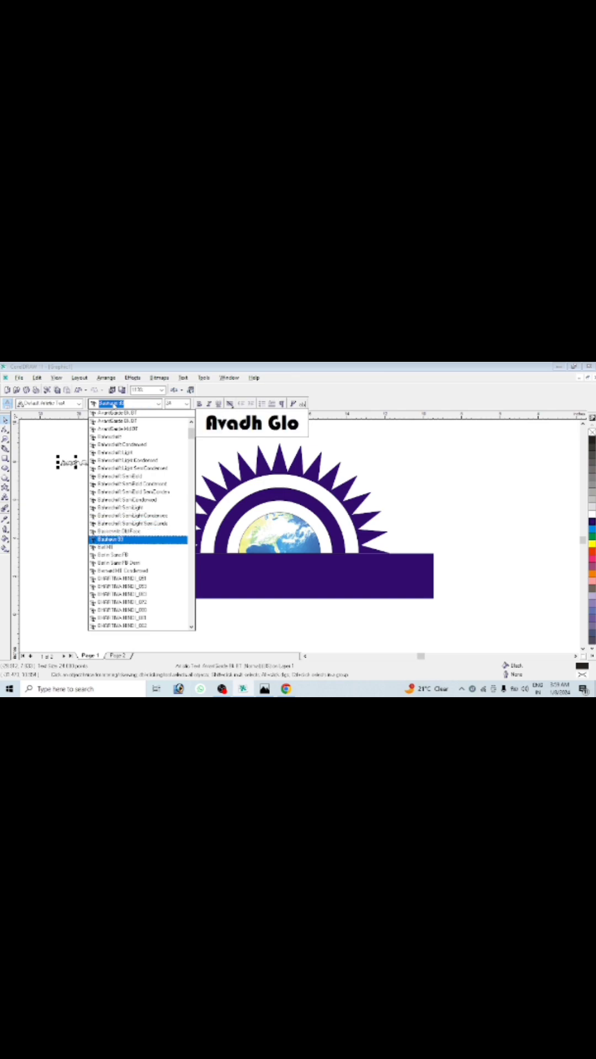
pyautogui.press('Return')
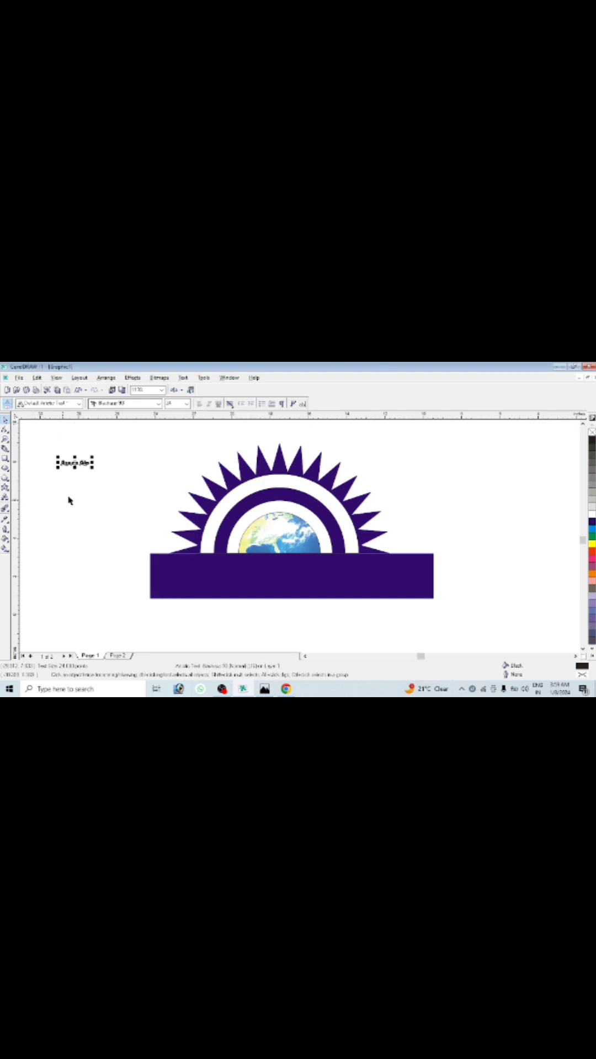
pyautogui.press('Escape')
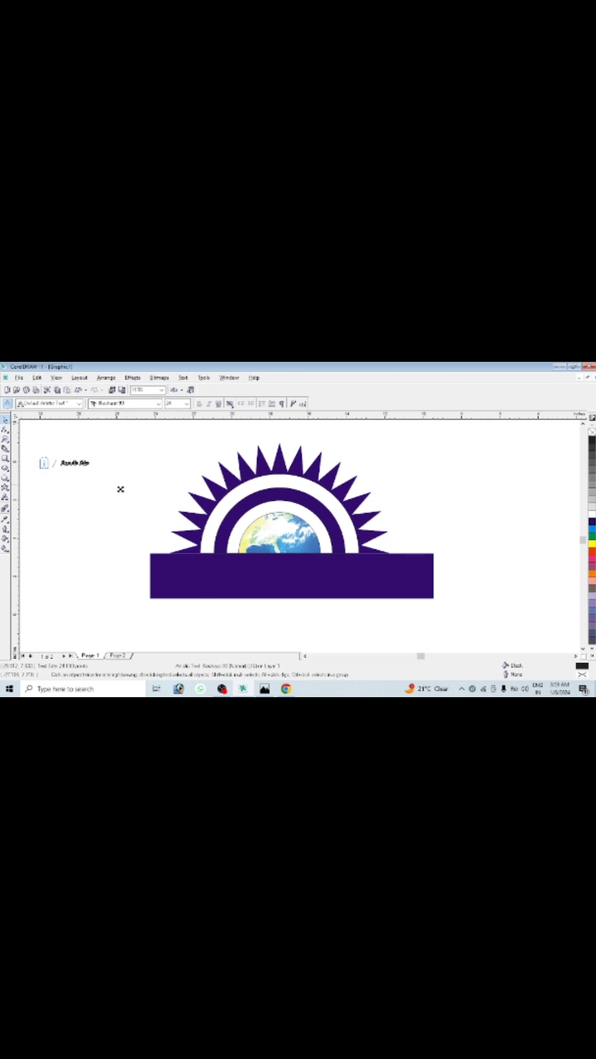
# Place the "Avadh Glo" text on the blue band, enlarged to fit inside it, with white fill and outline.
pyautogui.moveTo(131, 464); pyautogui.dragTo(283, 573)
pyautogui.moveTo(354, 589); pyautogui.dragTo(373, 599)
pyautogui.click(592, 515)
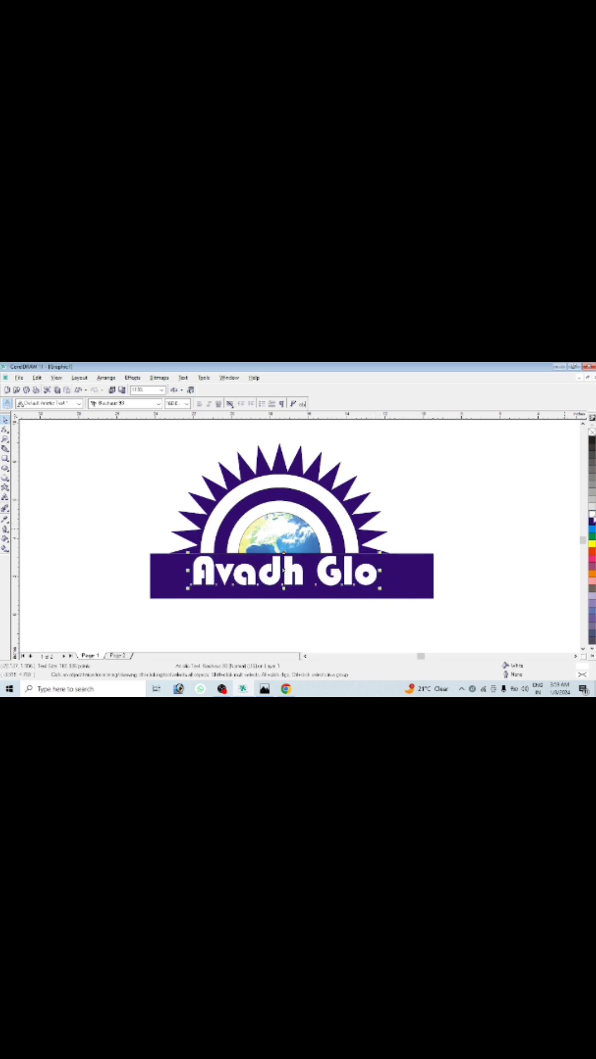
pyautogui.moveTo(283, 553); pyautogui.dragTo(283, 558)
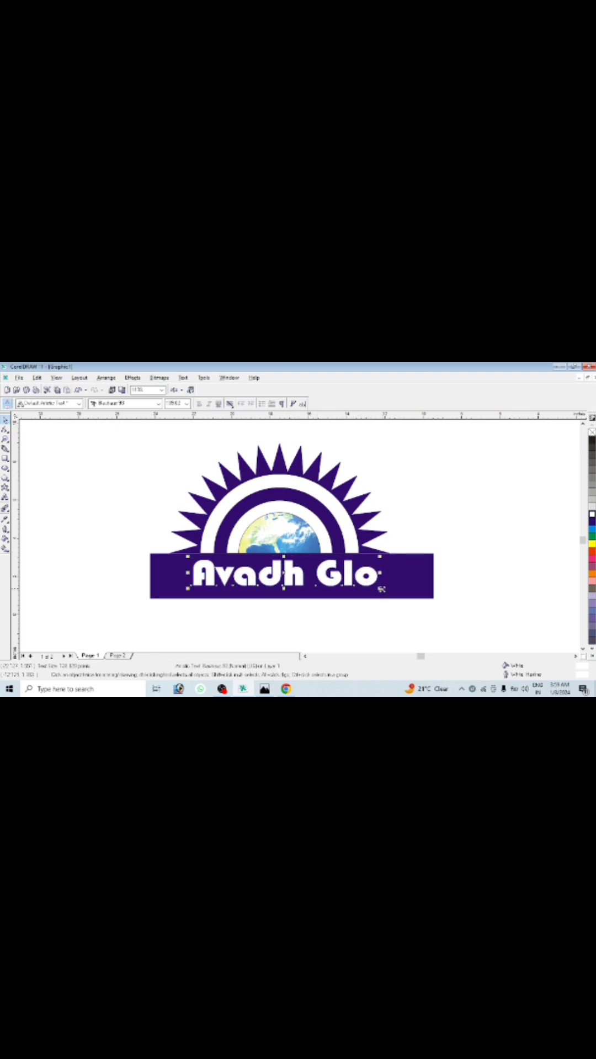